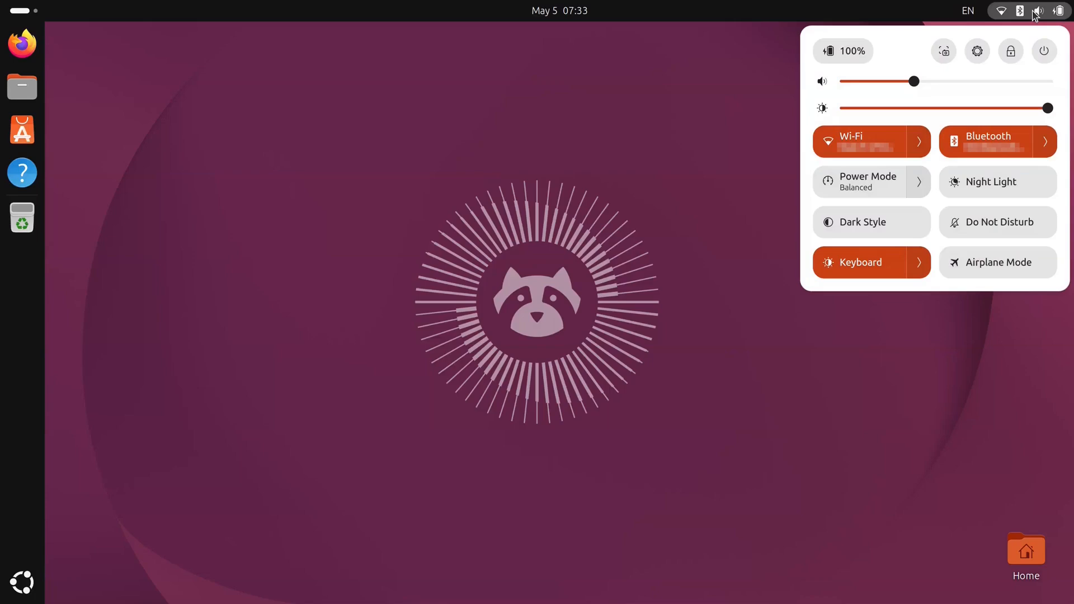
# Open the system settings at Displays and show the available display scale options
pyautogui.click(977, 51)
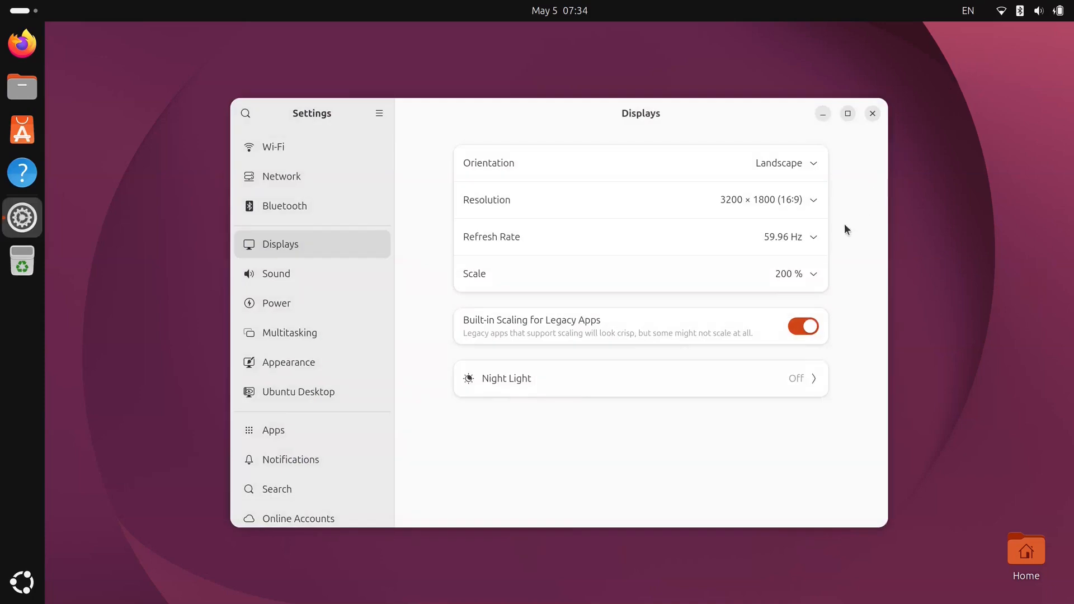
pyautogui.click(815, 273)
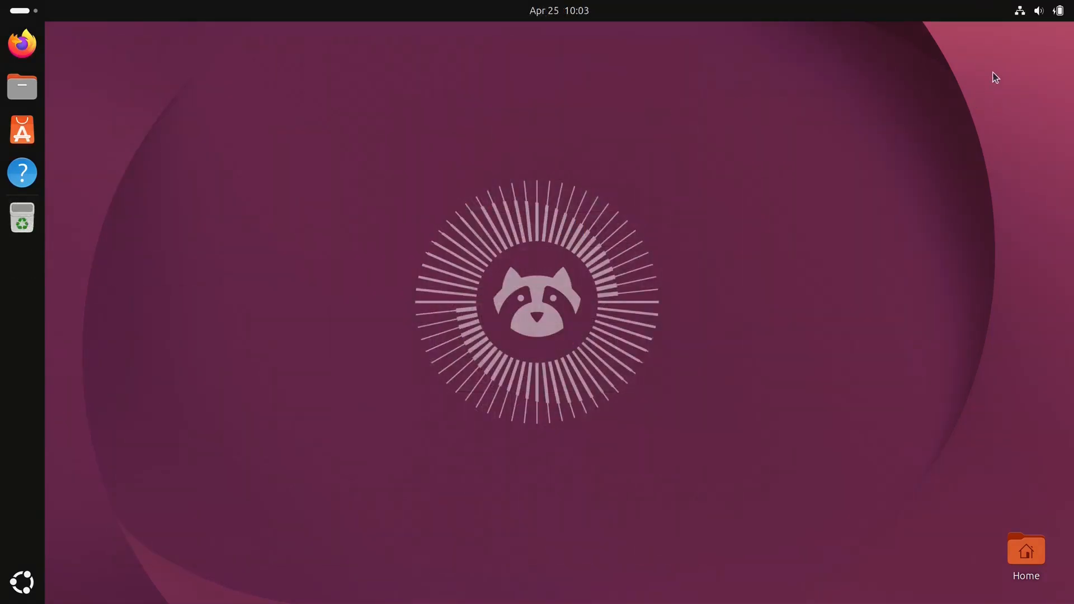
# Log out of the current desktop session and confirm the logout
pyautogui.click(1044, 12)
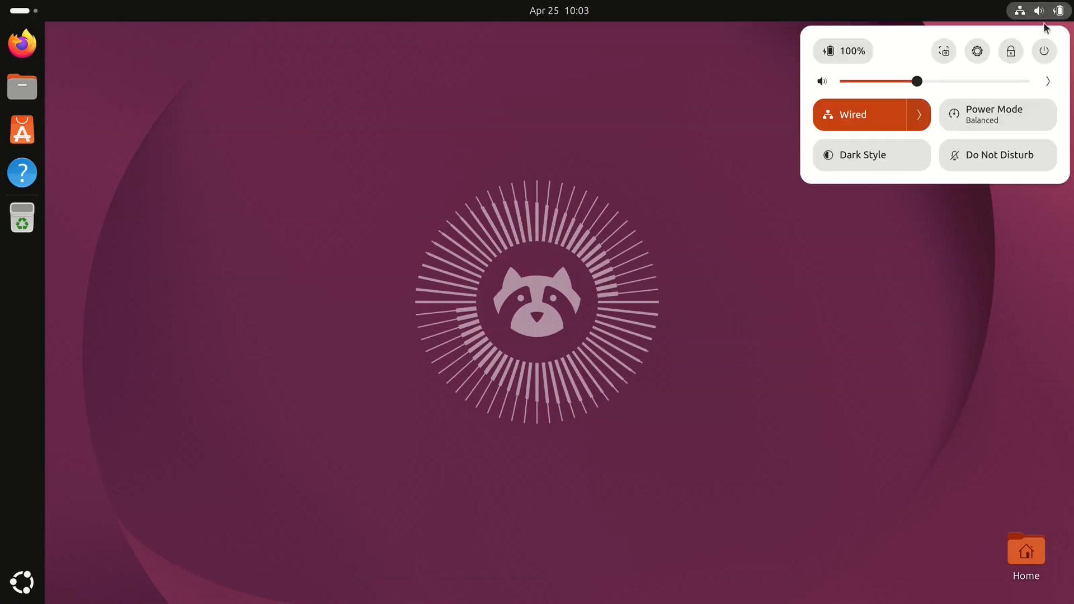
pyautogui.click(1045, 51)
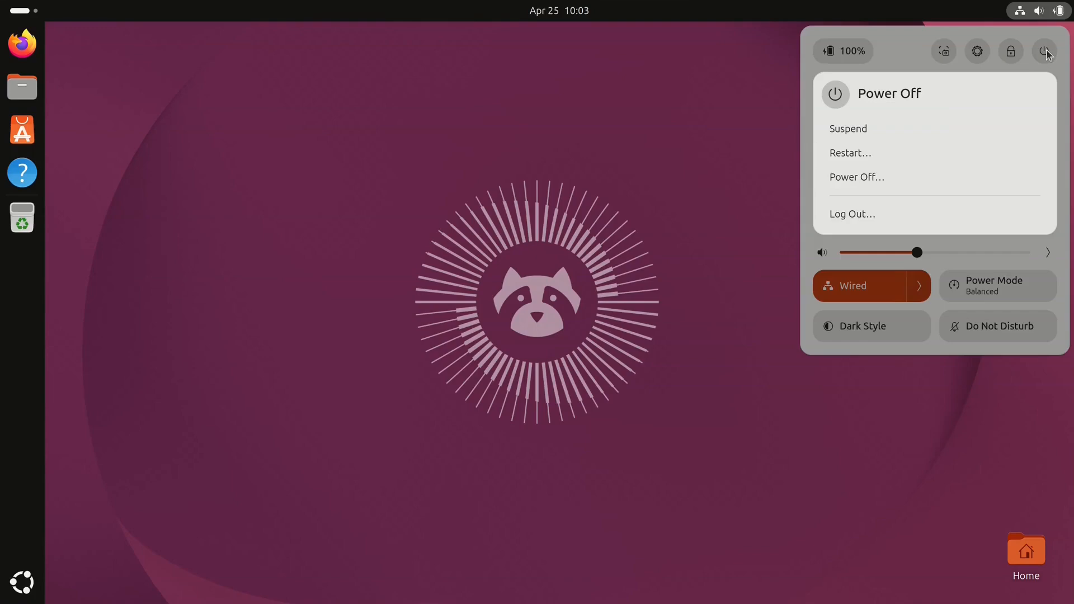
pyautogui.click(941, 216)
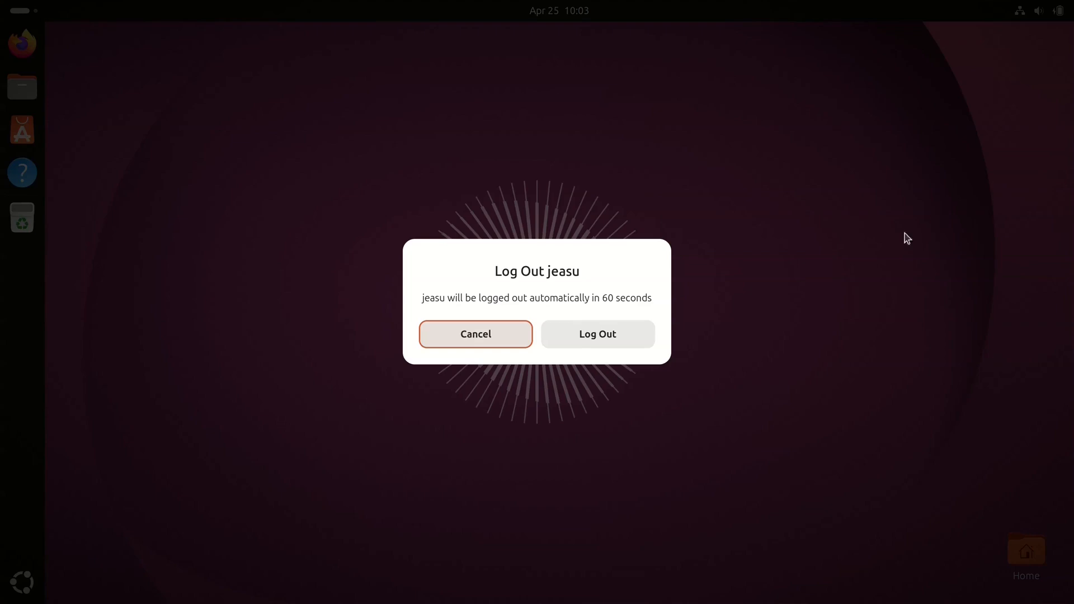
pyautogui.click(629, 333)
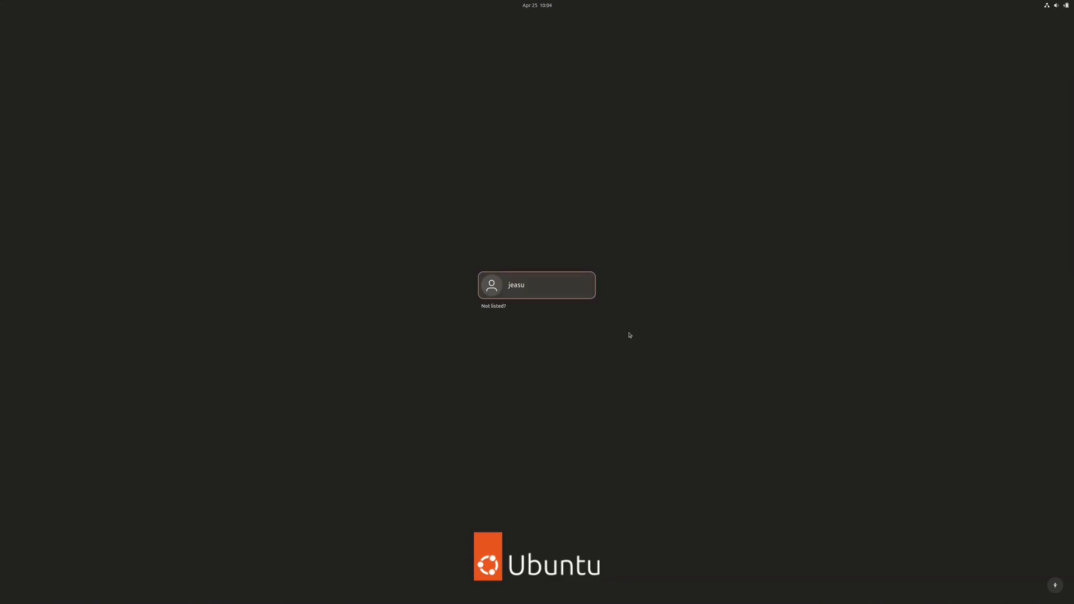
# Log in to the listed user account by entering the account password
pyautogui.click(583, 288)
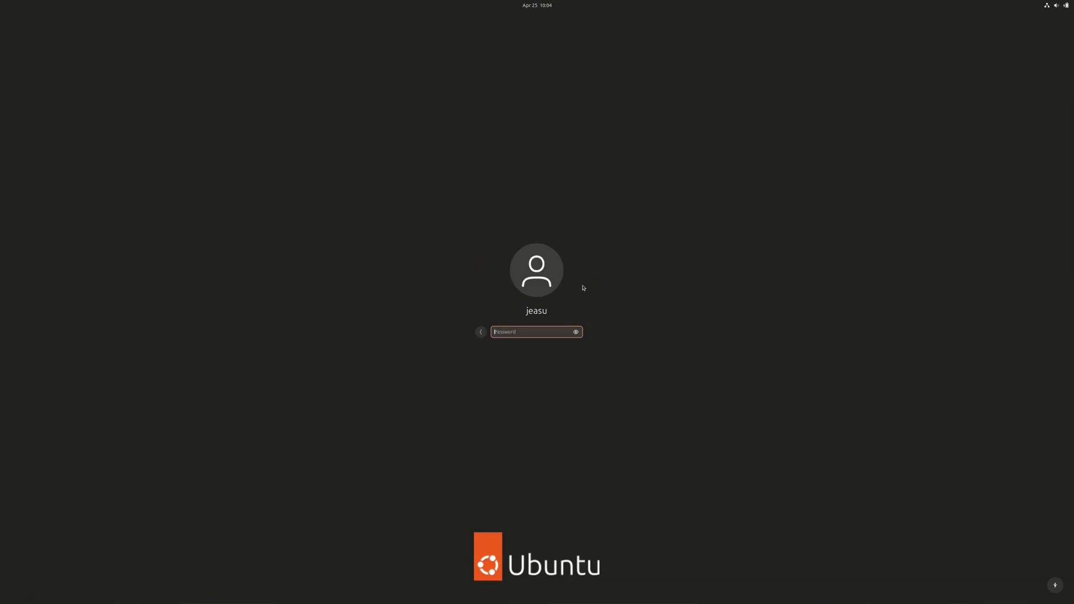
pyautogui.write('********')
pyautogui.press('Return')
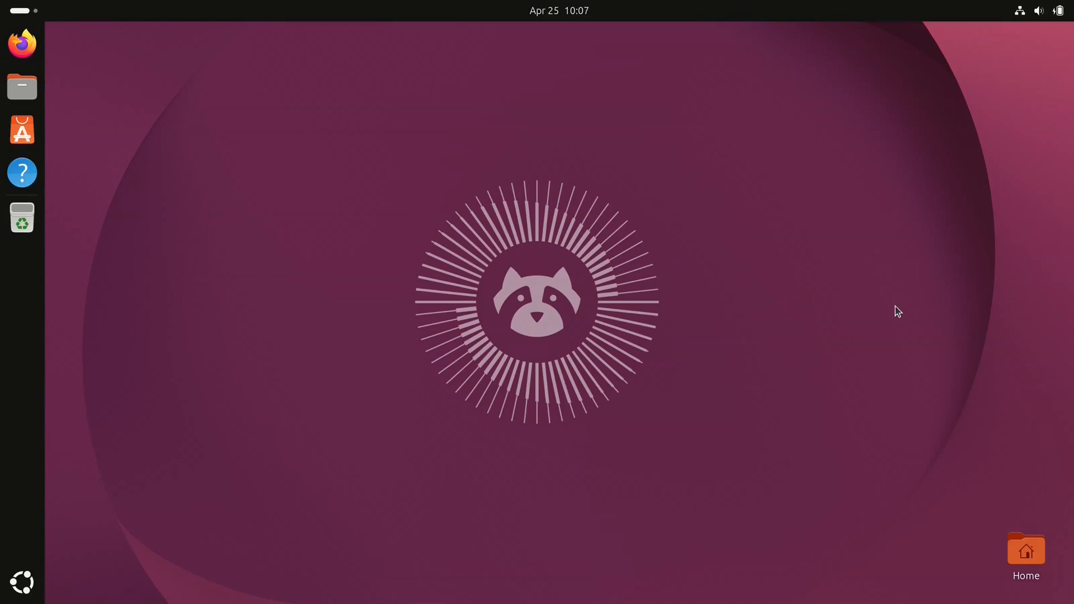
# Open a terminal and change to the directory /usr/share/glib-2.0/schemas/
pyautogui.hotkey('ctrl', 'alt', 't')
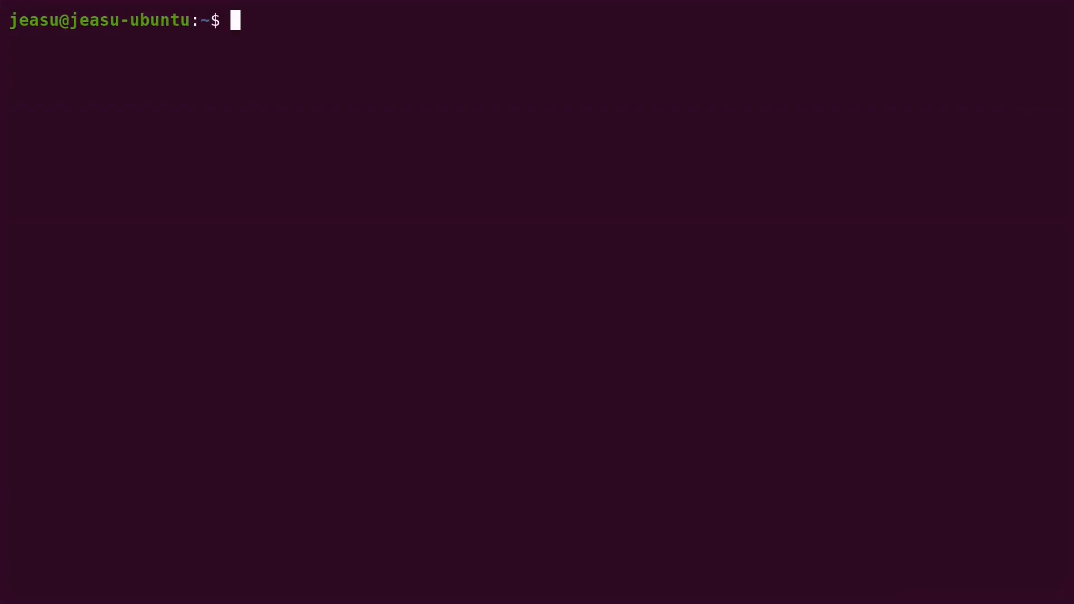
pyautogui.write('cd /u')
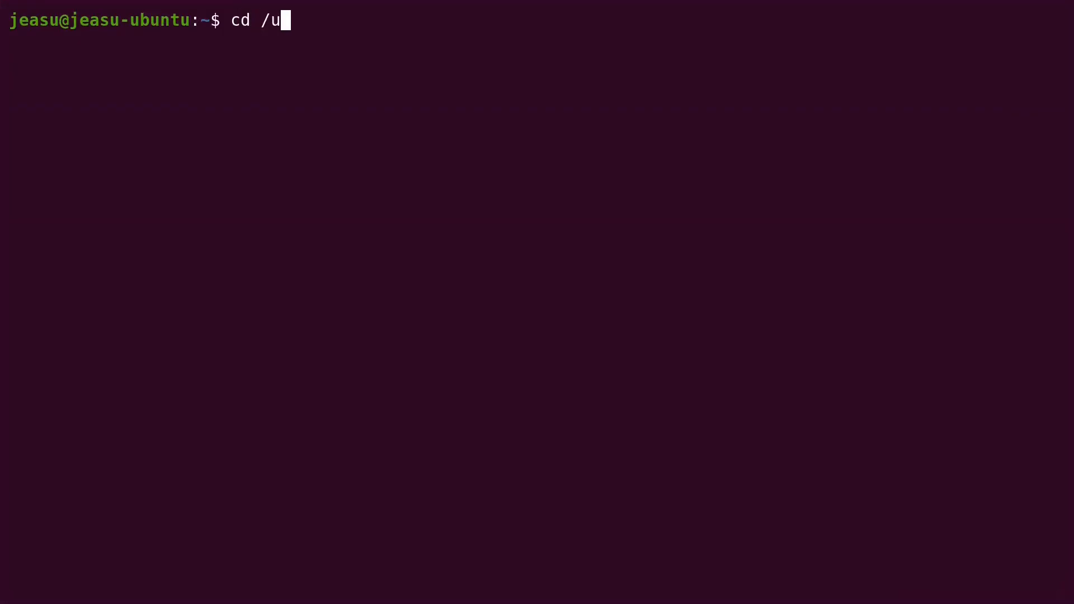
pyautogui.press('Tab')
pyautogui.write('sh')
pyautogui.press('Tab')
pyautogui.write('gli')
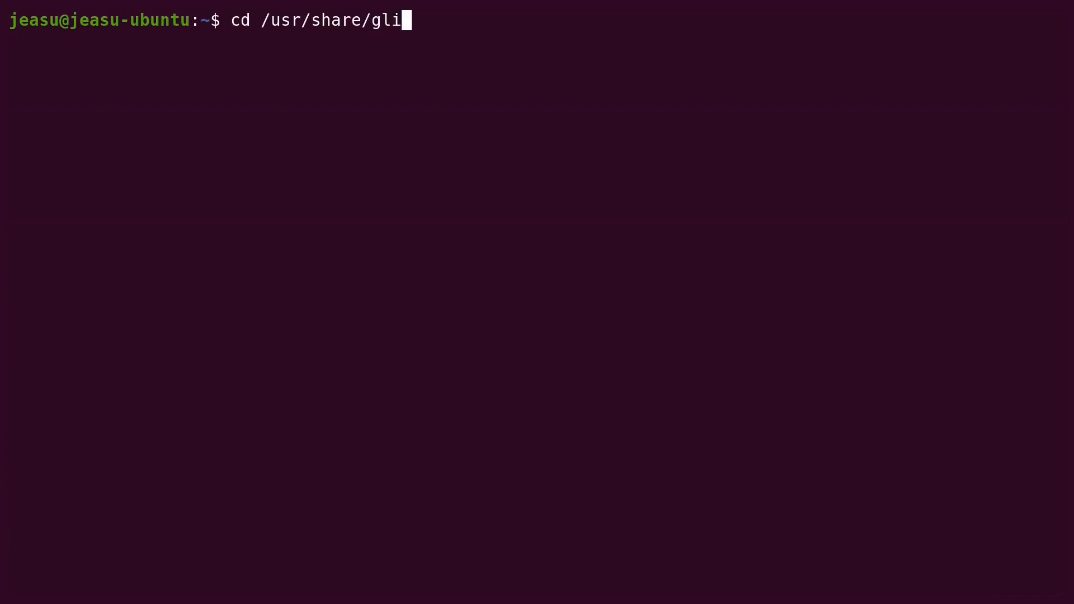
pyautogui.press('Tab')
pyautogui.write('s')
pyautogui.press('Tab')
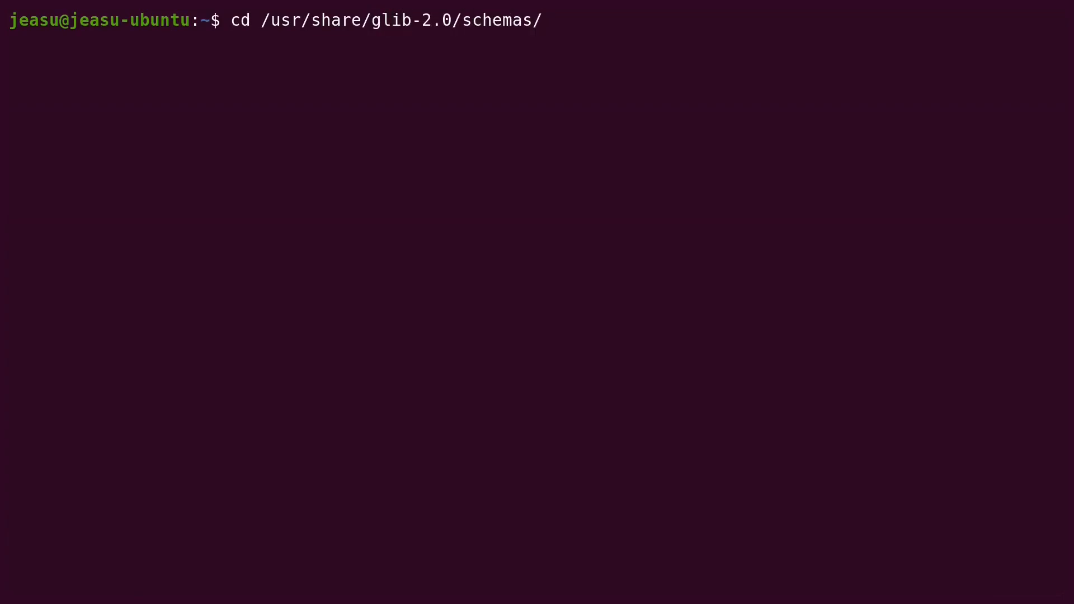
pyautogui.press('Return')
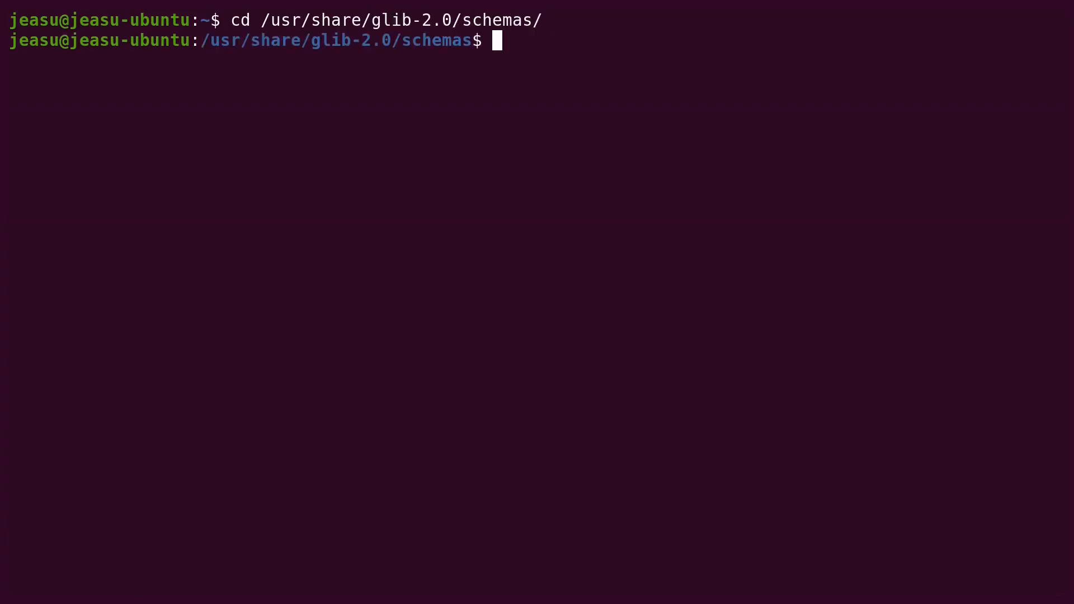
# Open org.gnome.desktop.interface.gschema.xml in vi with sudo, authenticating with the account password
pyautogui.write('sudo vi ')
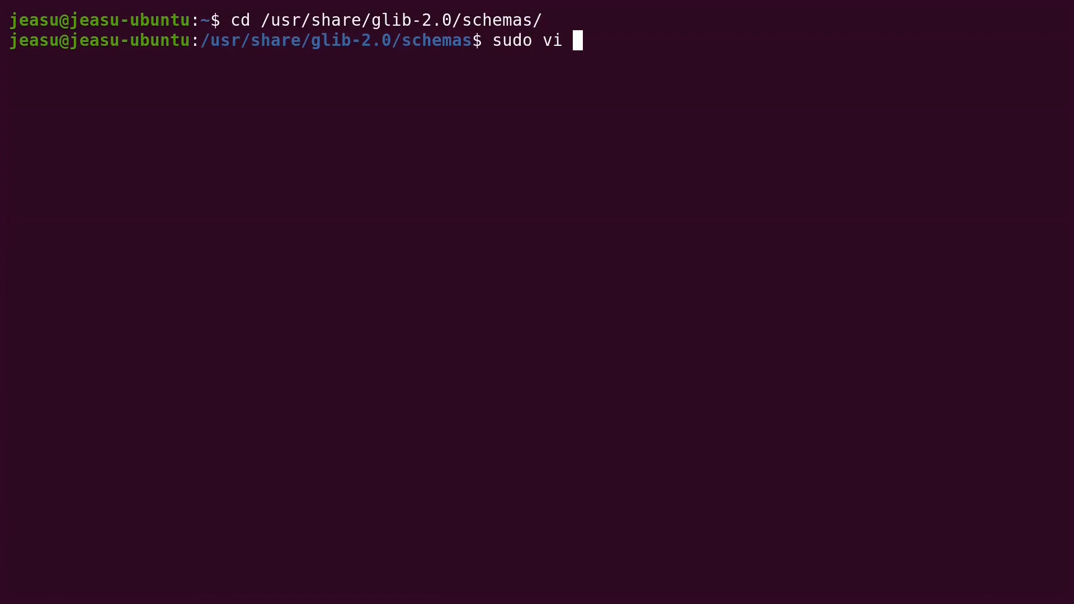
pyautogui.write('org.gn')
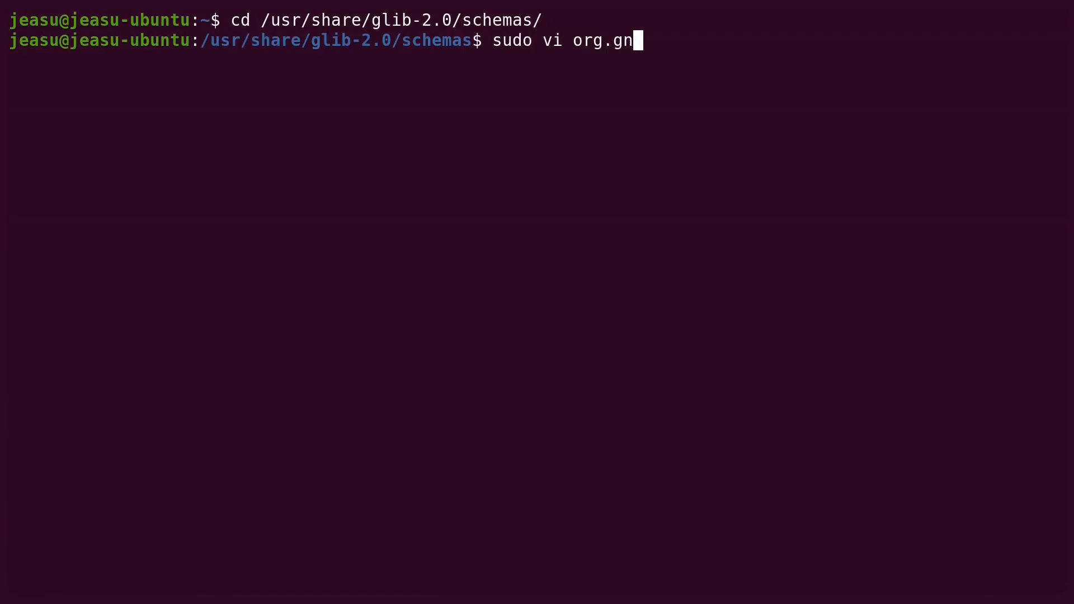
pyautogui.press('Tab')
pyautogui.write('d')
pyautogui.press('Tab')
pyautogui.write('i')
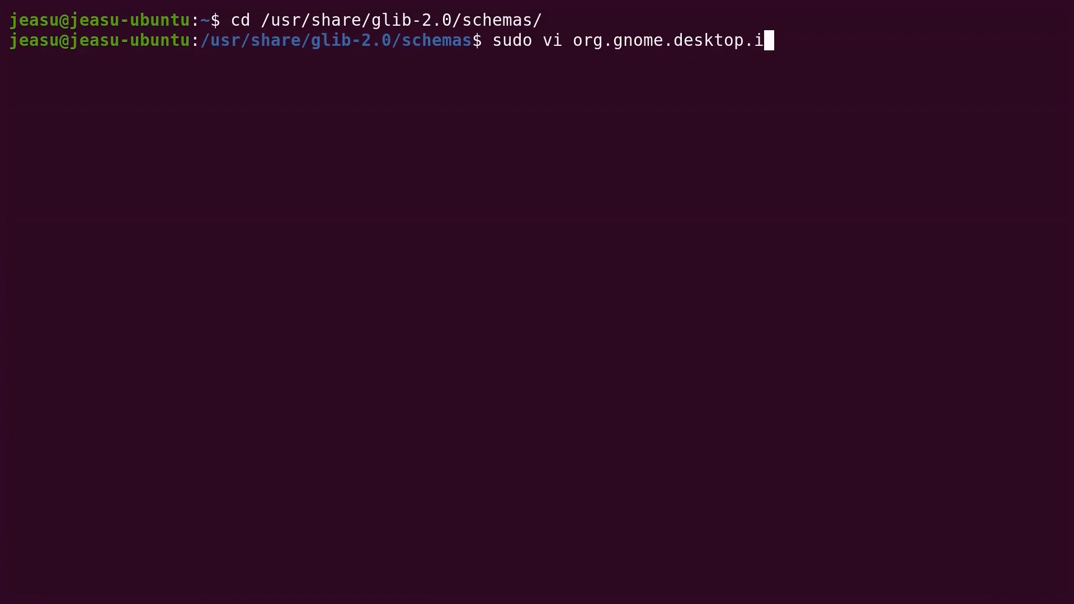
pyautogui.write('nt')
pyautogui.press('Tab')
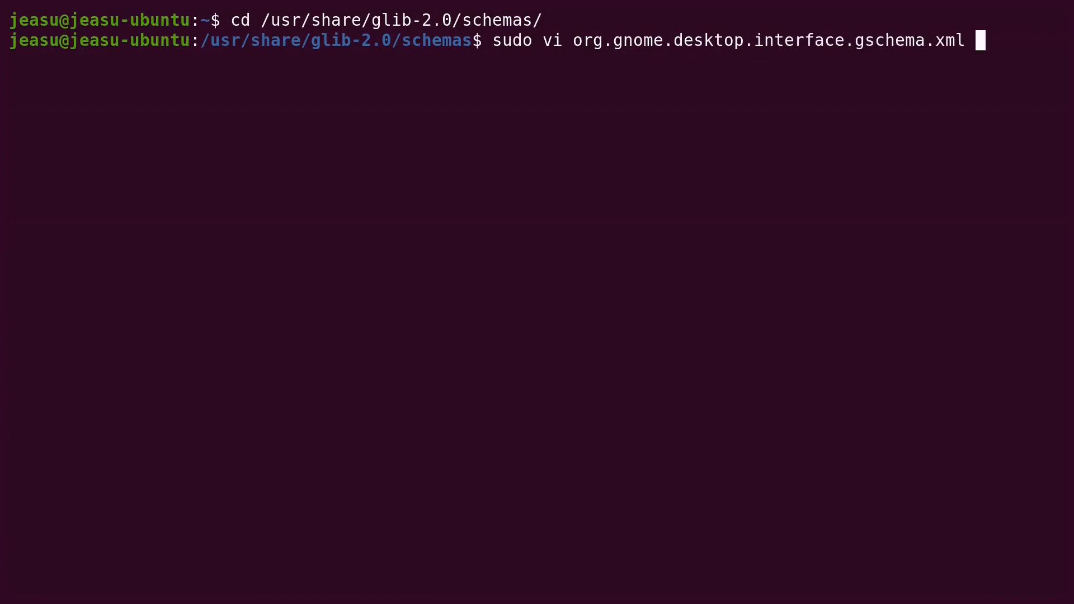
pyautogui.press('Return')
pyautogui.write('*')
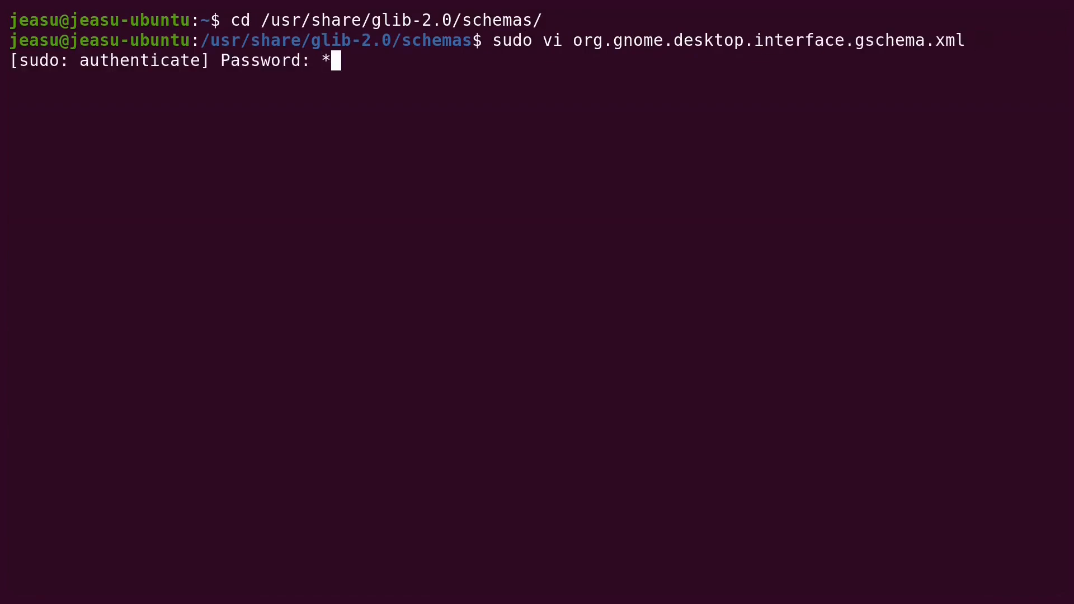
pyautogui.write('*****')
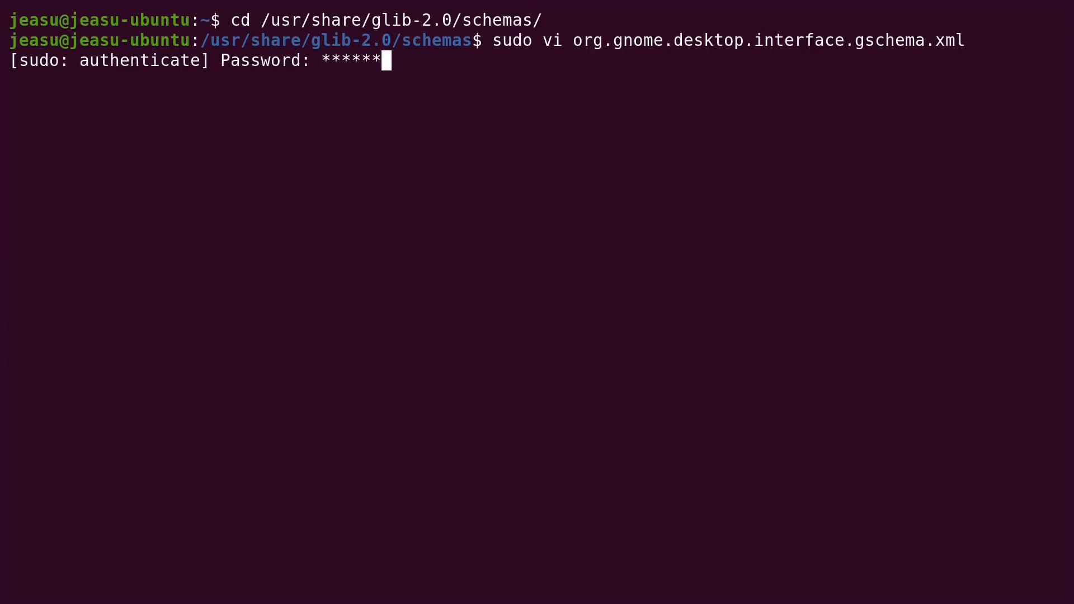
pyautogui.press('Return')
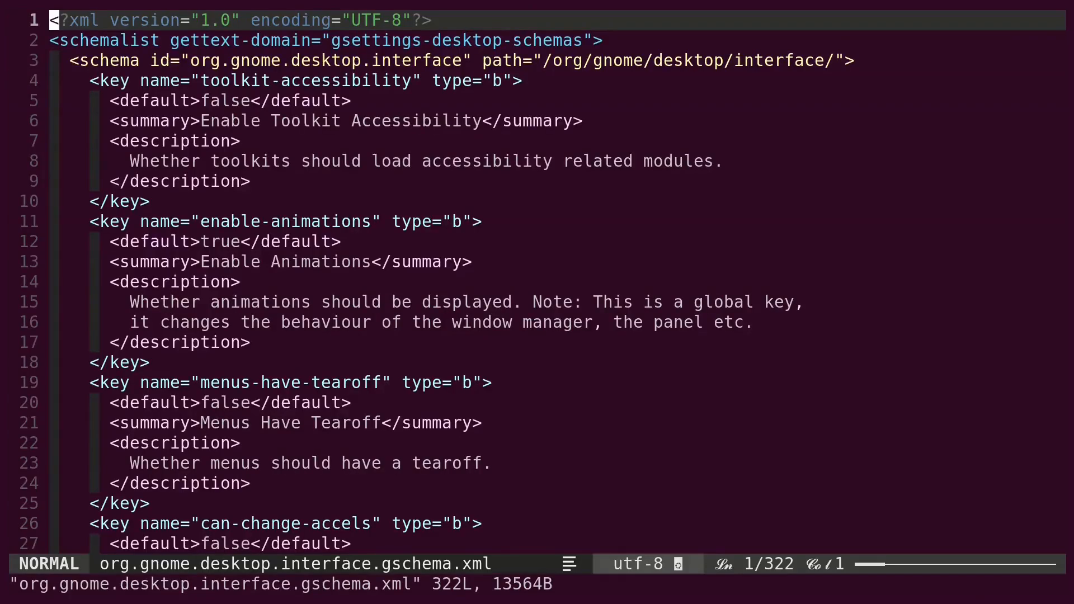
# Find the window scaling-factor key in the schema file, set its default to 2, and save and quit
pyautogui.write('/scalin')
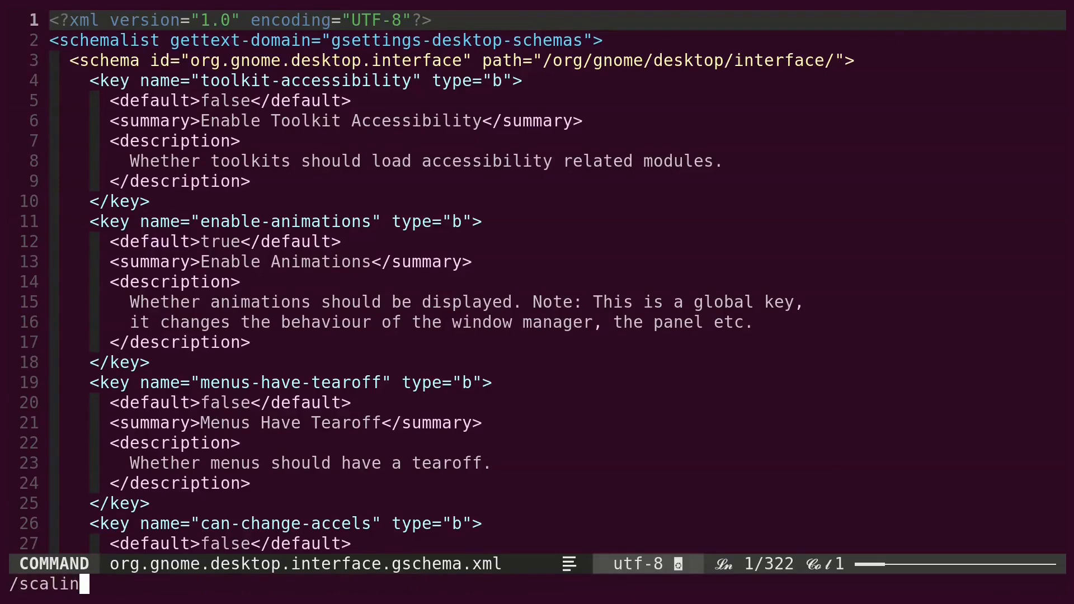
pyautogui.write('g-f')
pyautogui.write('actor')
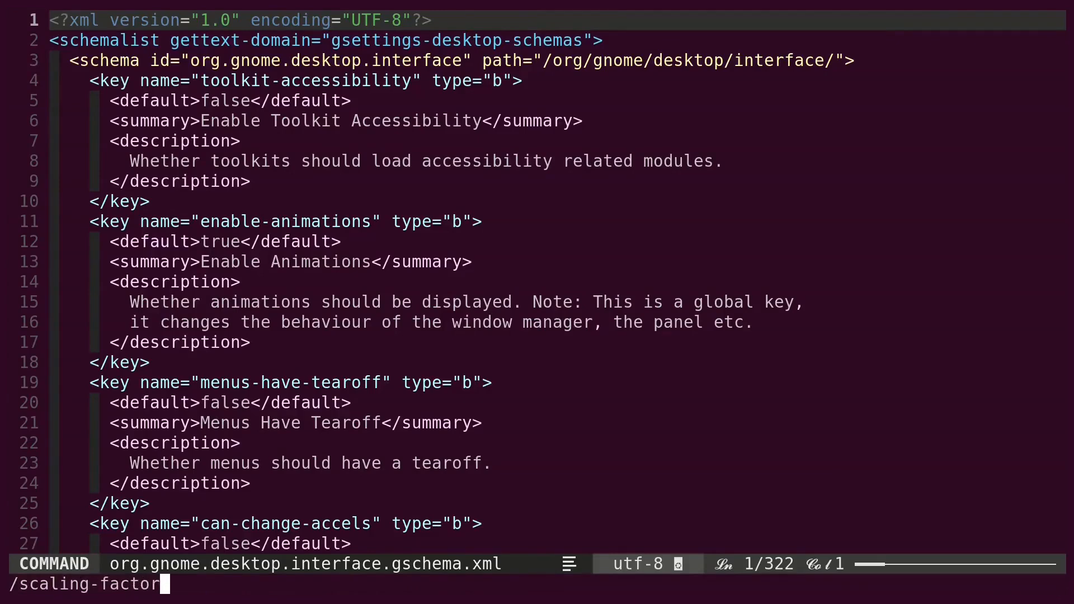
pyautogui.press('Return')
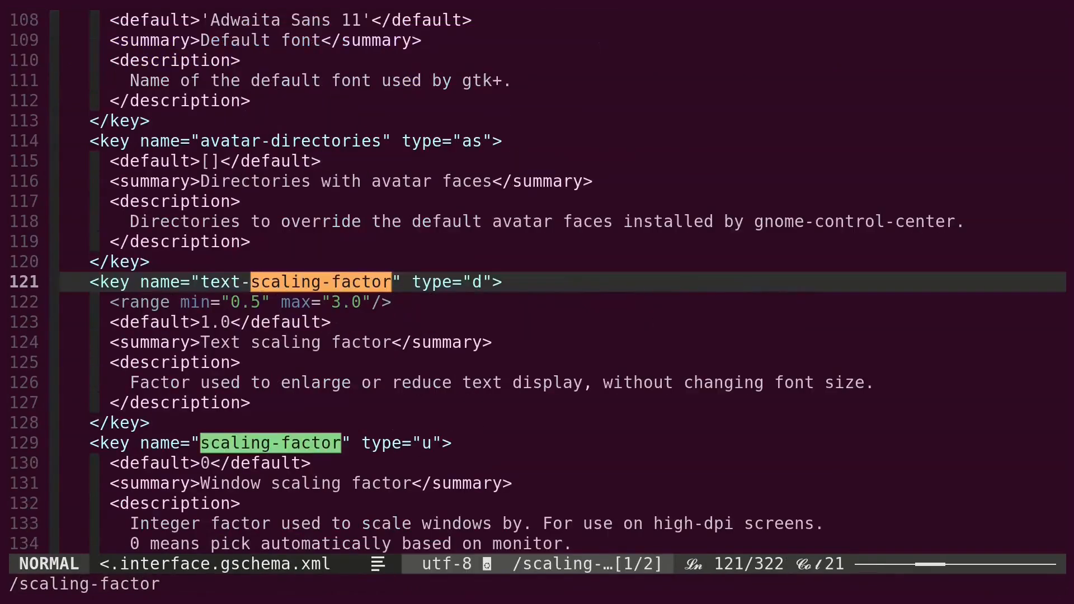
pyautogui.press('n')
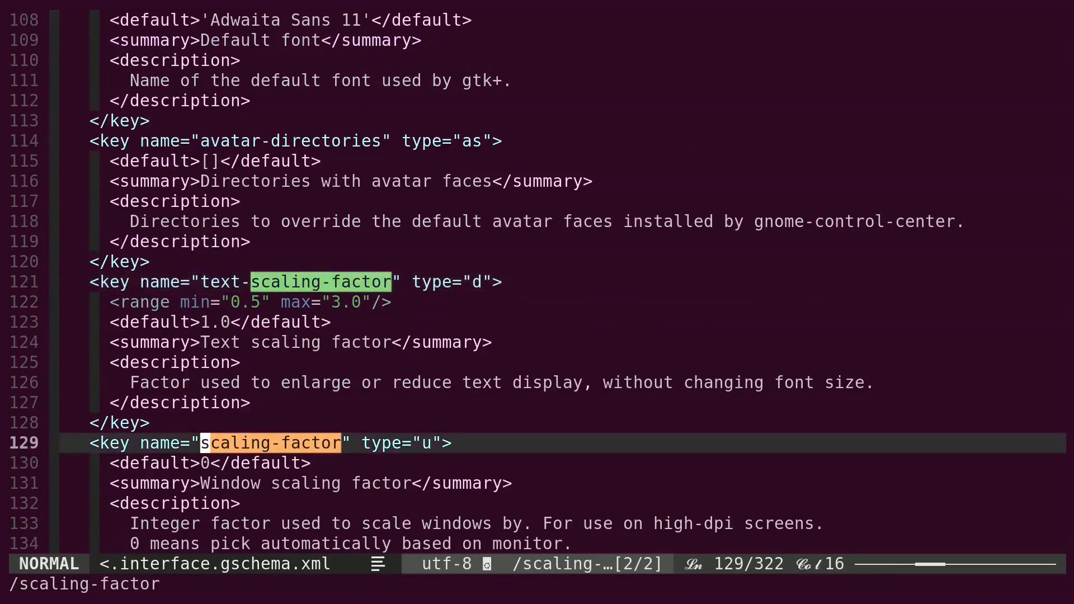
pyautogui.press('j')
pyautogui.press('r')
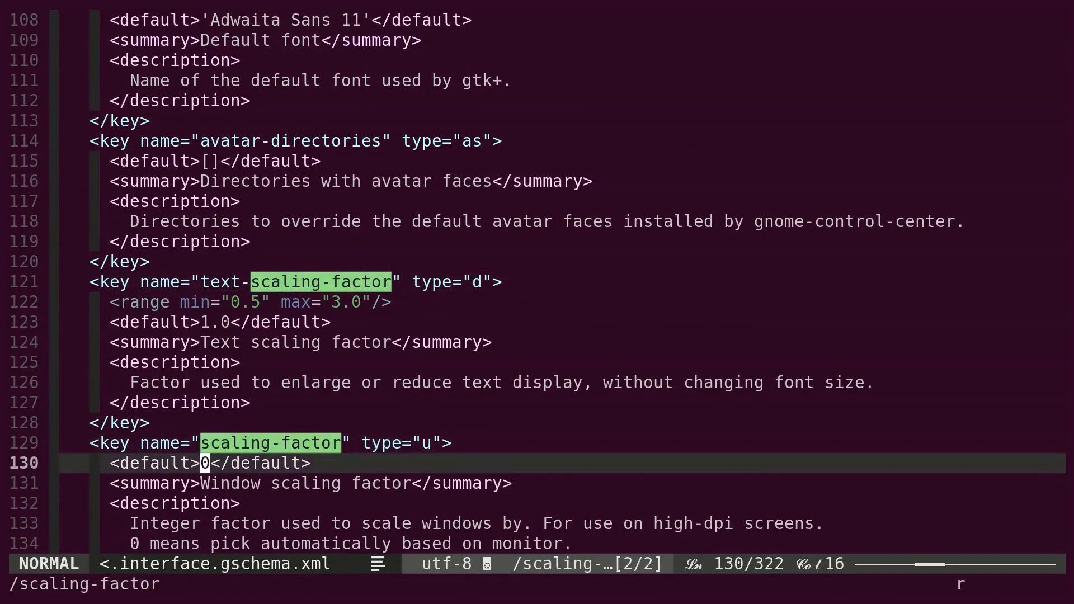
pyautogui.write('2:wq')
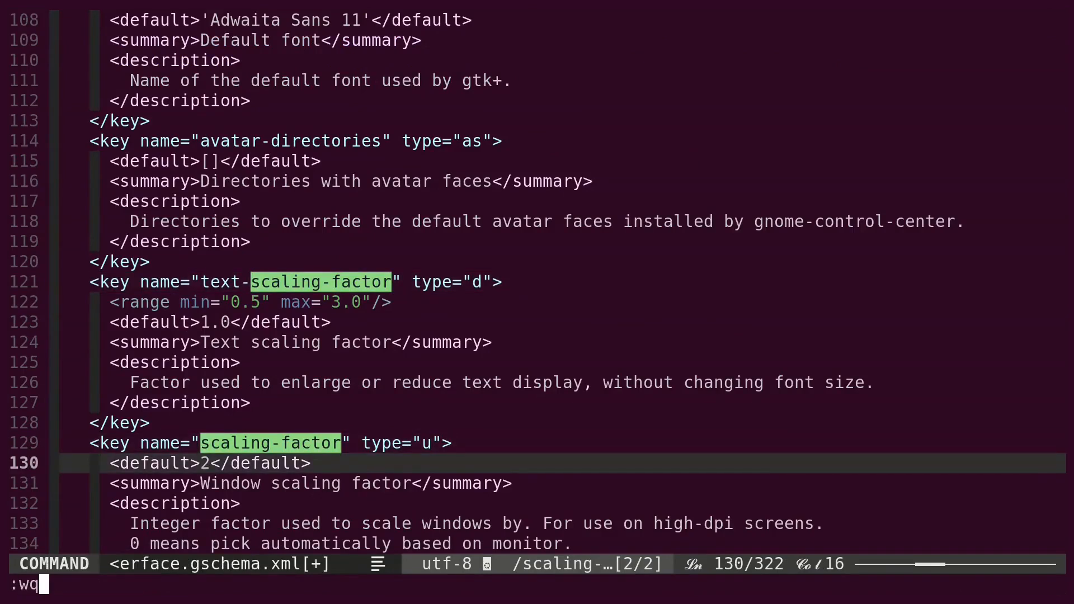
pyautogui.press('Return')
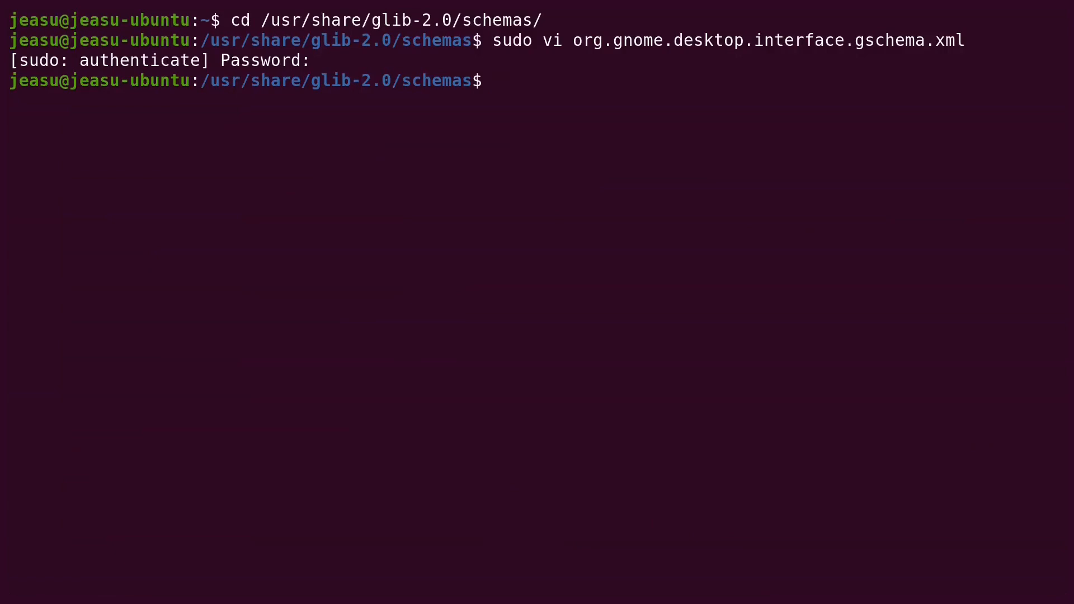
# Compile the schemas in /usr/share/glib-2.0/schemas/ using sudo glib-compile-schemas and exit the terminal
pyautogui.write('sudo g')
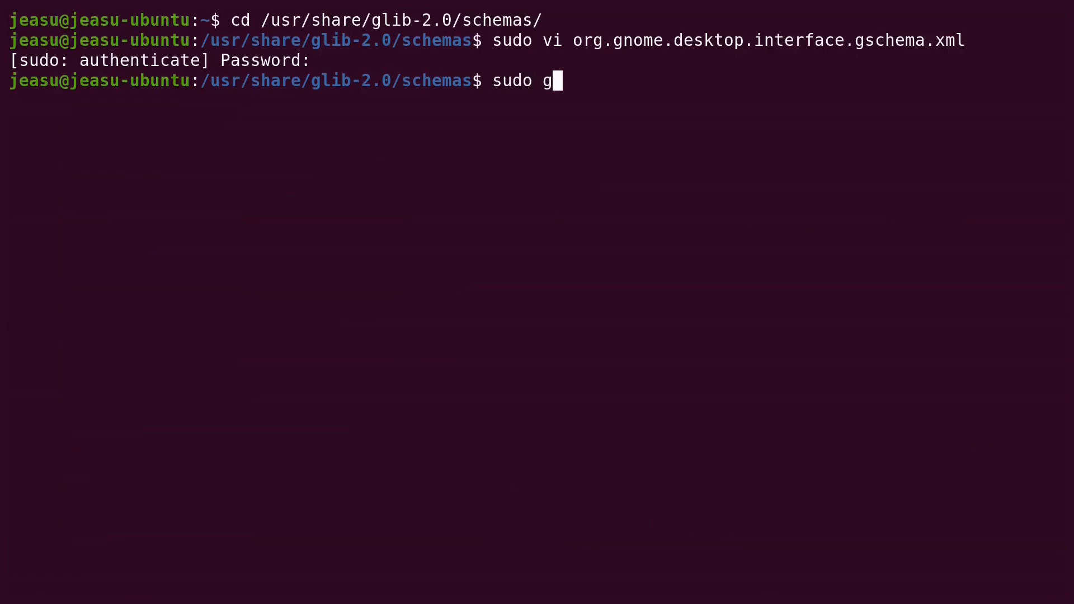
pyautogui.write('lib-compile-schemas /')
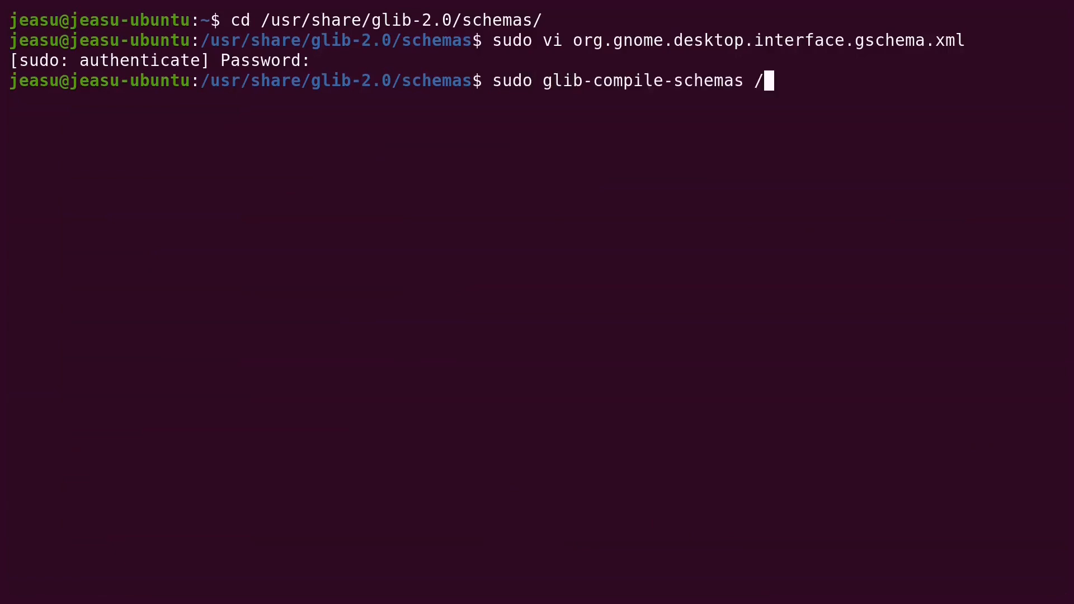
pyautogui.write('usr/share/')
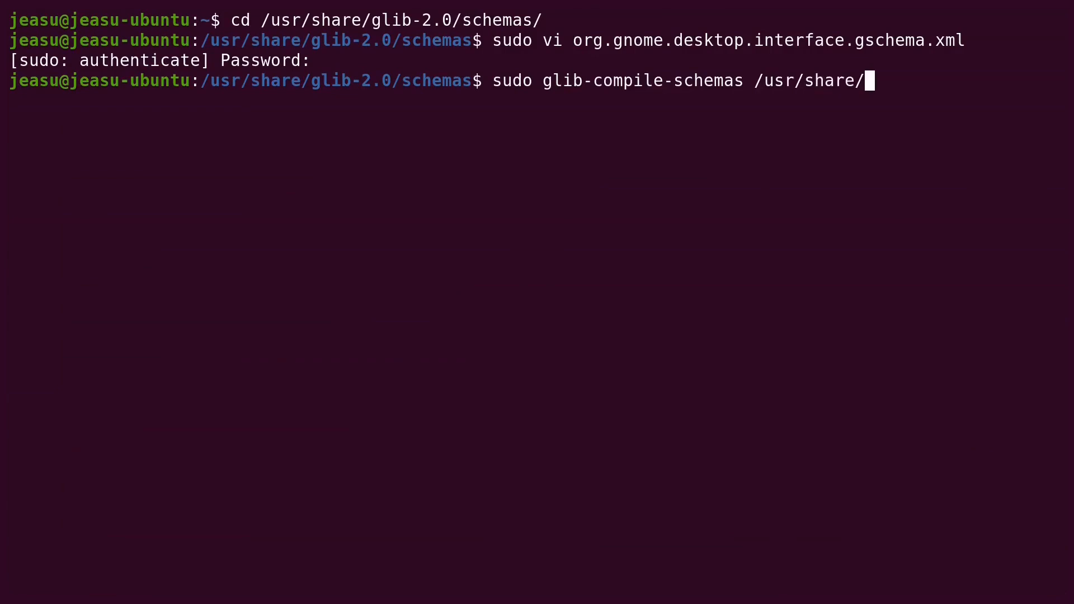
pyautogui.write('glib-2.0/s')
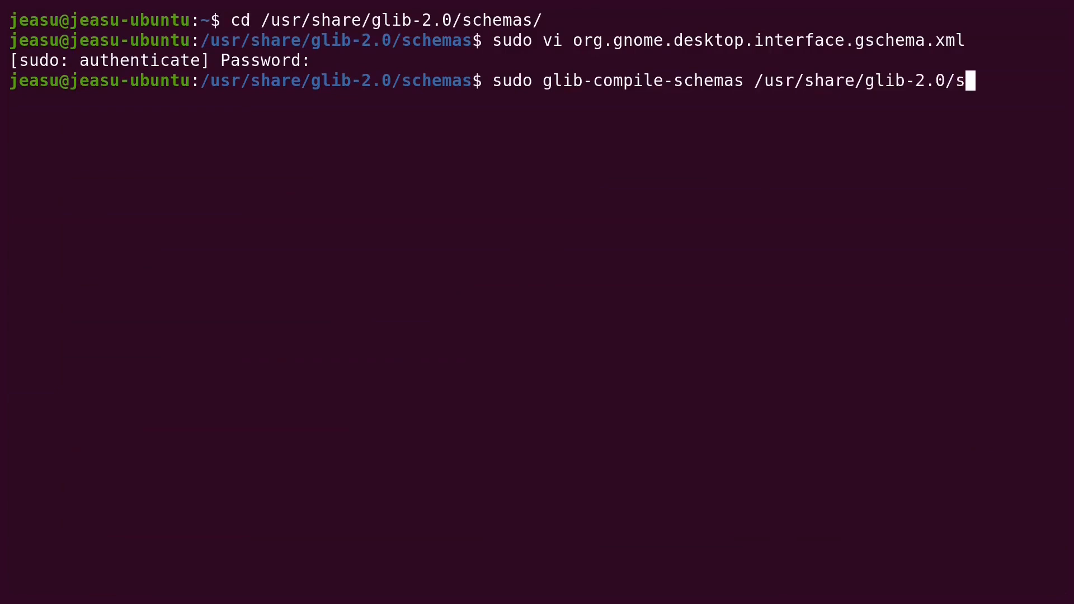
pyautogui.press('Tab')
pyautogui.press('Return')
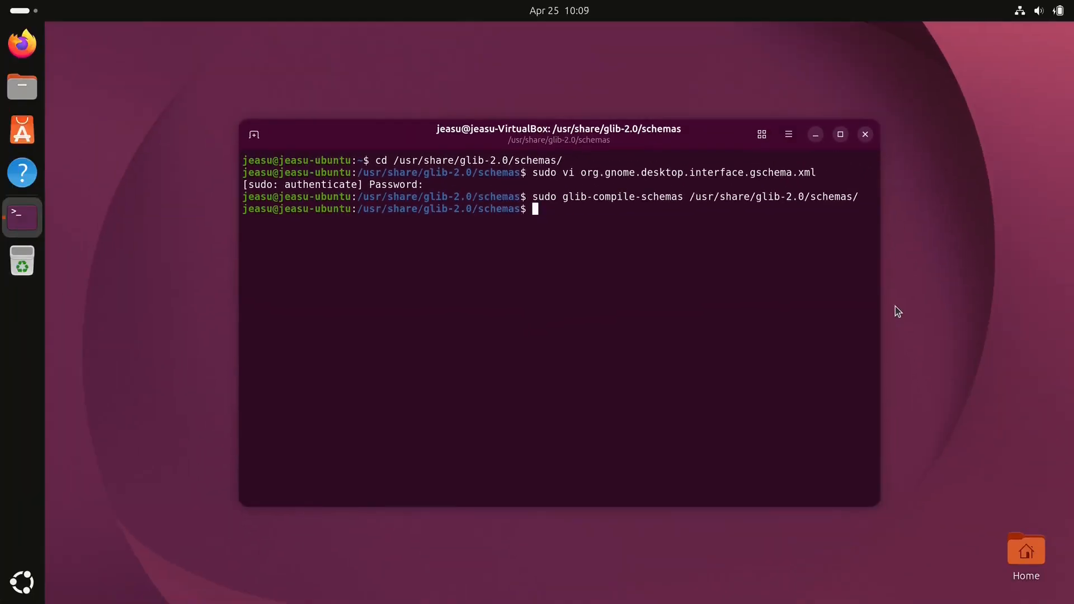
pyautogui.write('exit')
pyautogui.press('Return')
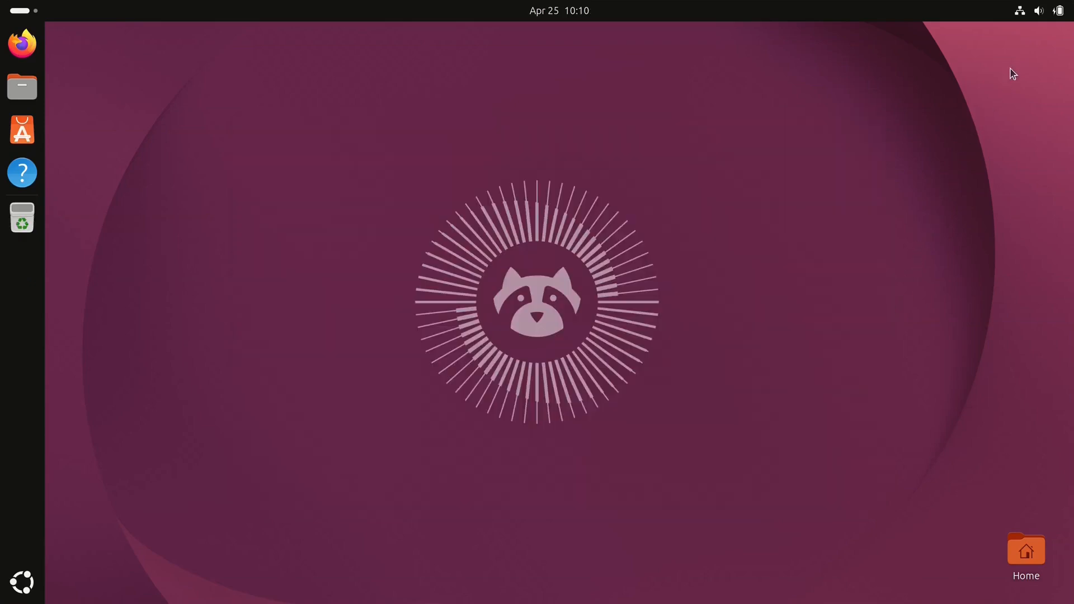
# Log out of the current desktop session and confirm the logout
pyautogui.click(1042, 13)
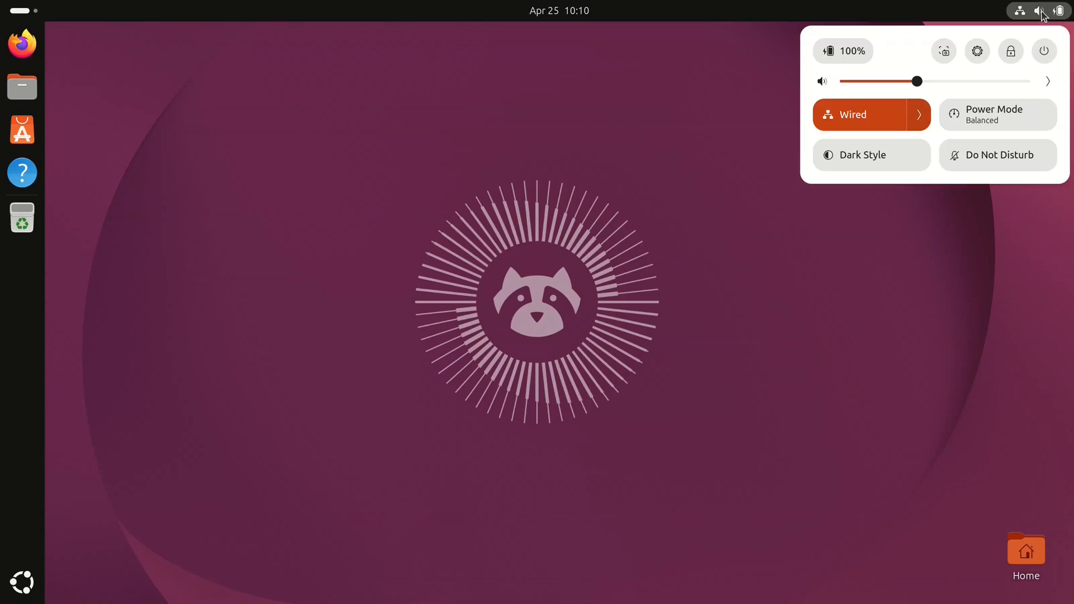
pyautogui.click(1045, 50)
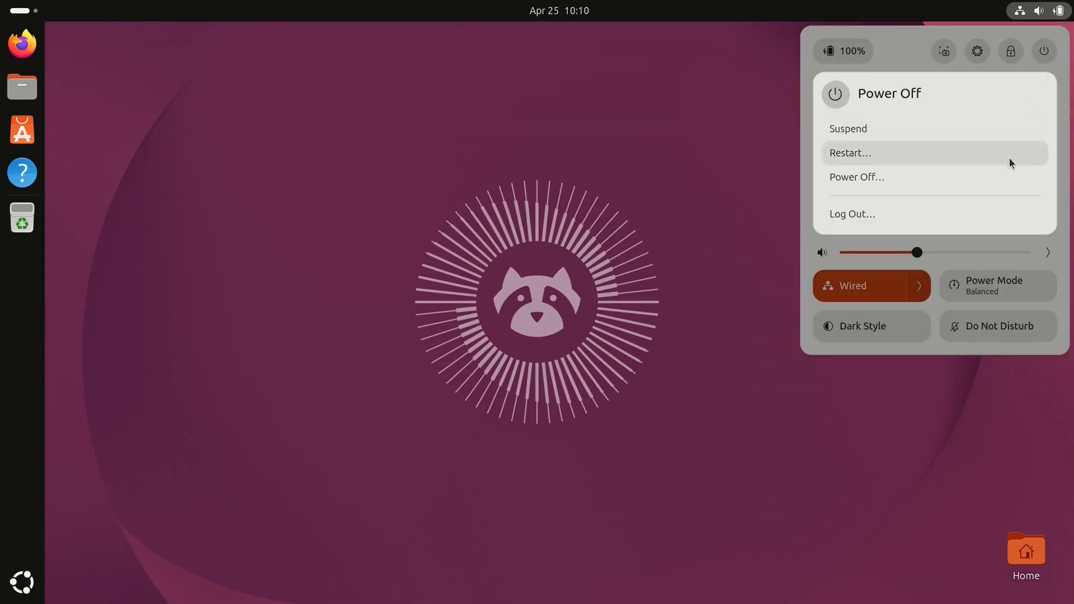
pyautogui.click(991, 214)
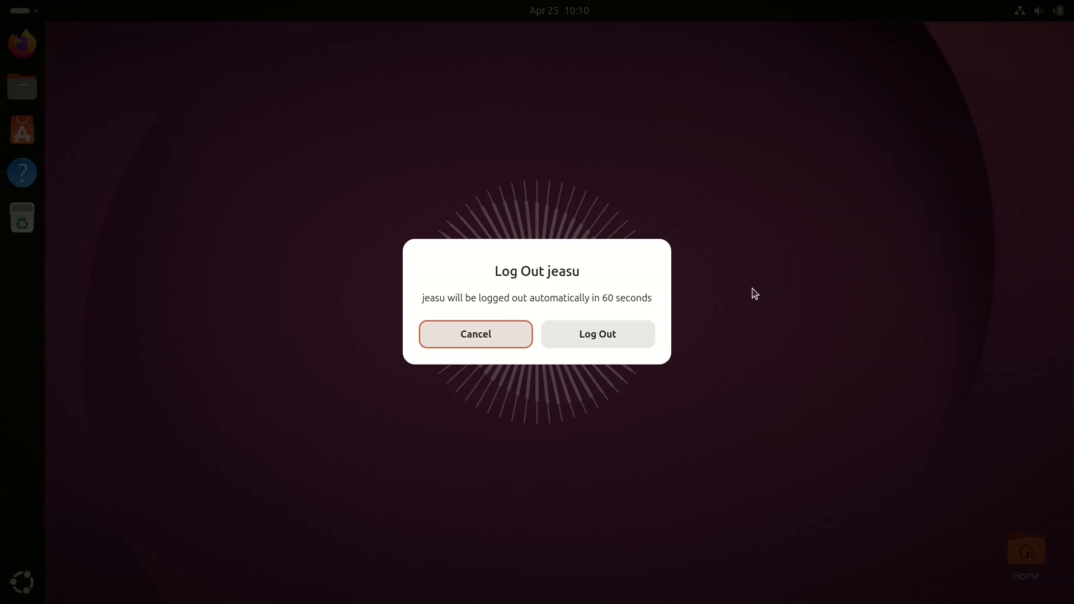
pyautogui.click(636, 331)
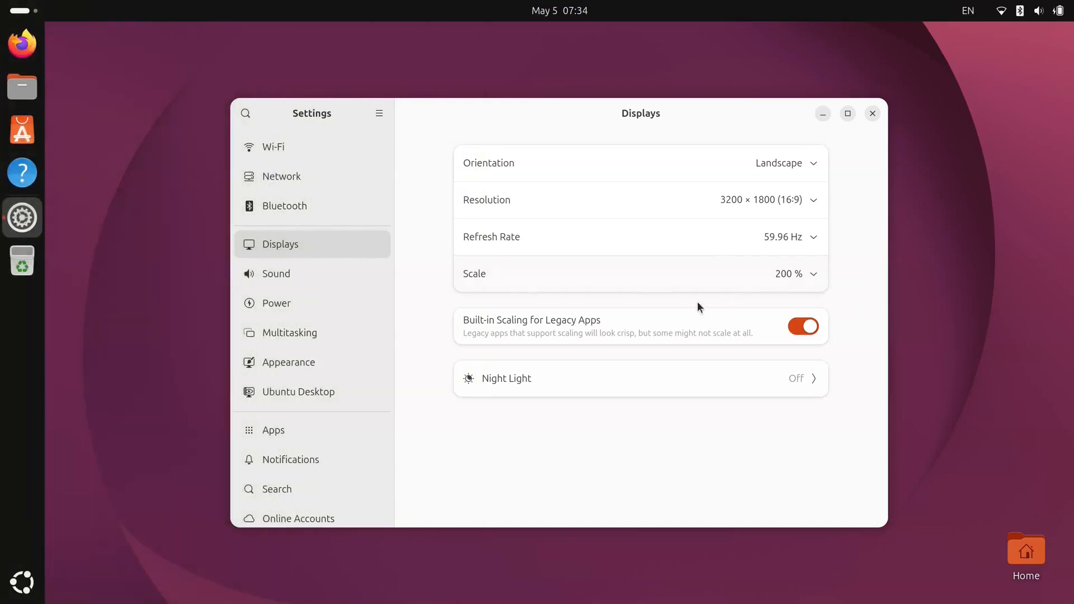
# Turn off Show Home Folder for the desktop icons in the Ubuntu Desktop settings
pyautogui.click(359, 393)
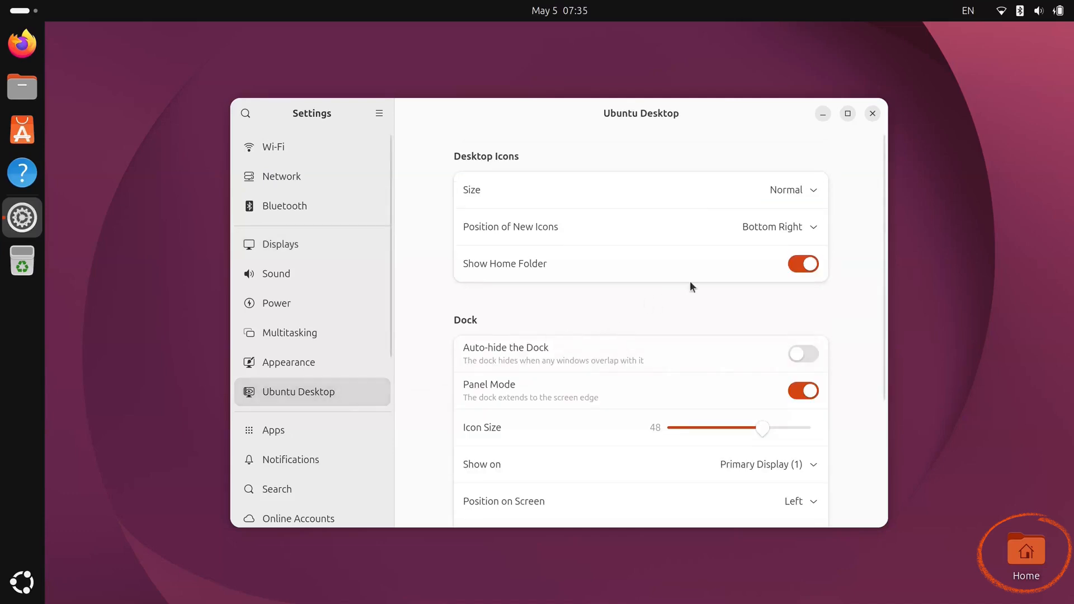
pyautogui.click(808, 221)
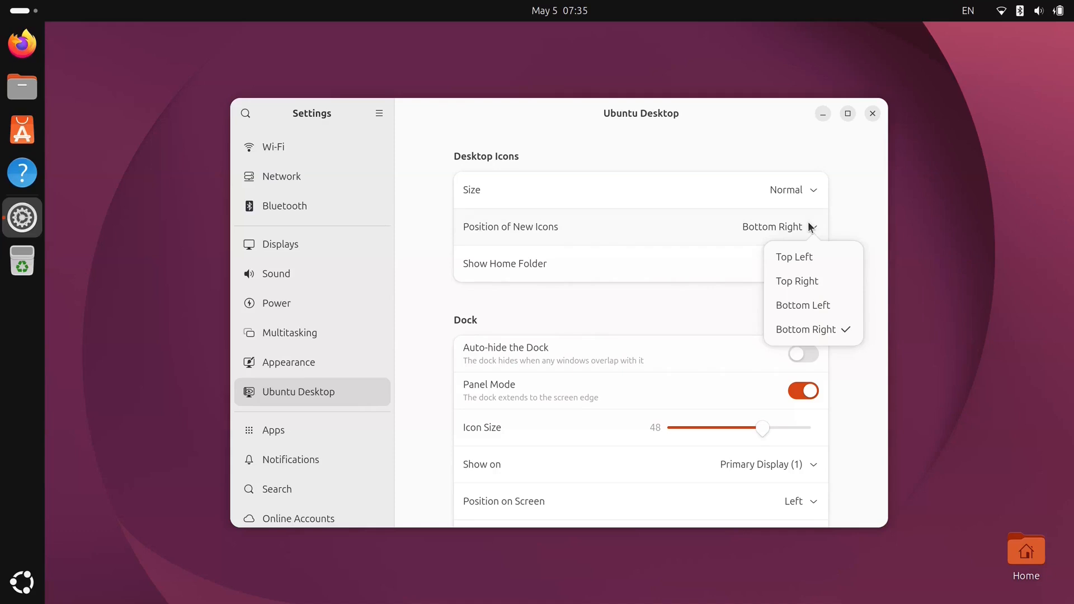
pyautogui.click(808, 222)
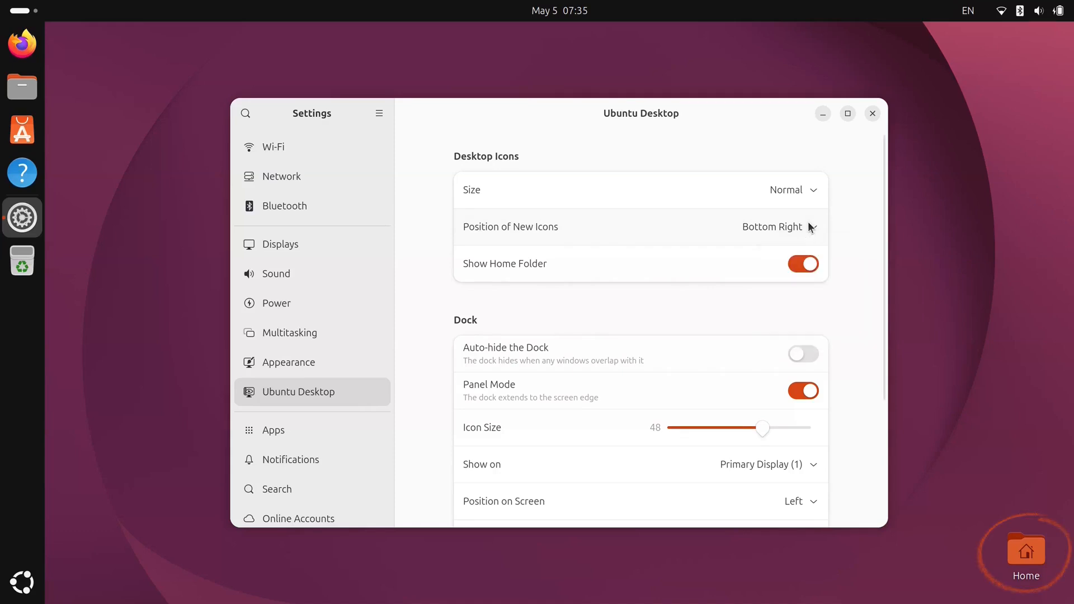
pyautogui.click(794, 267)
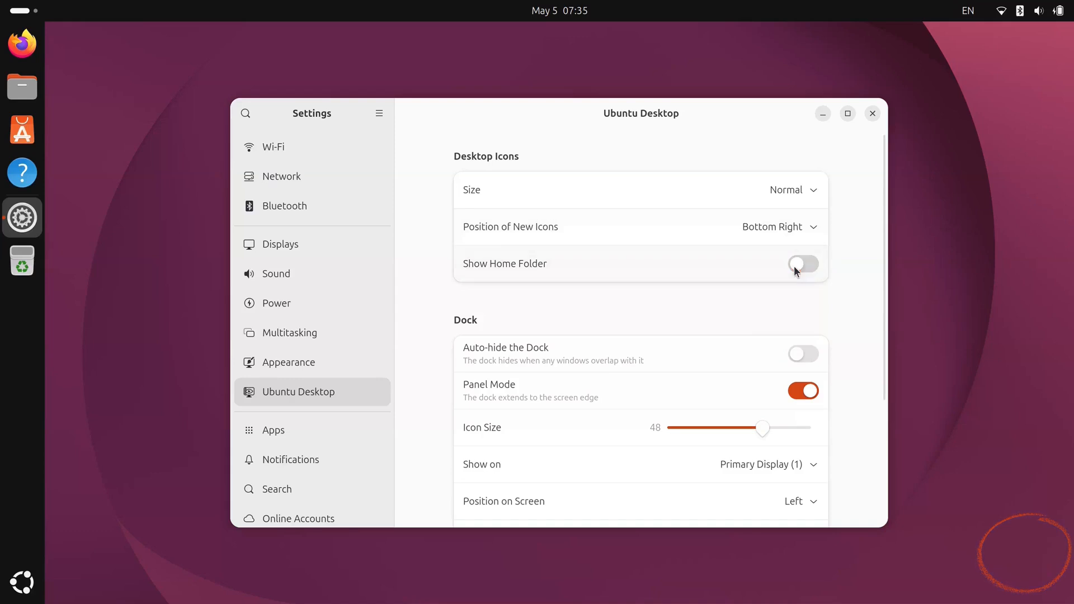
# Set the dock's icon size to 32 and disable its Panel Mode
pyautogui.scroll(-5, 794, 266)
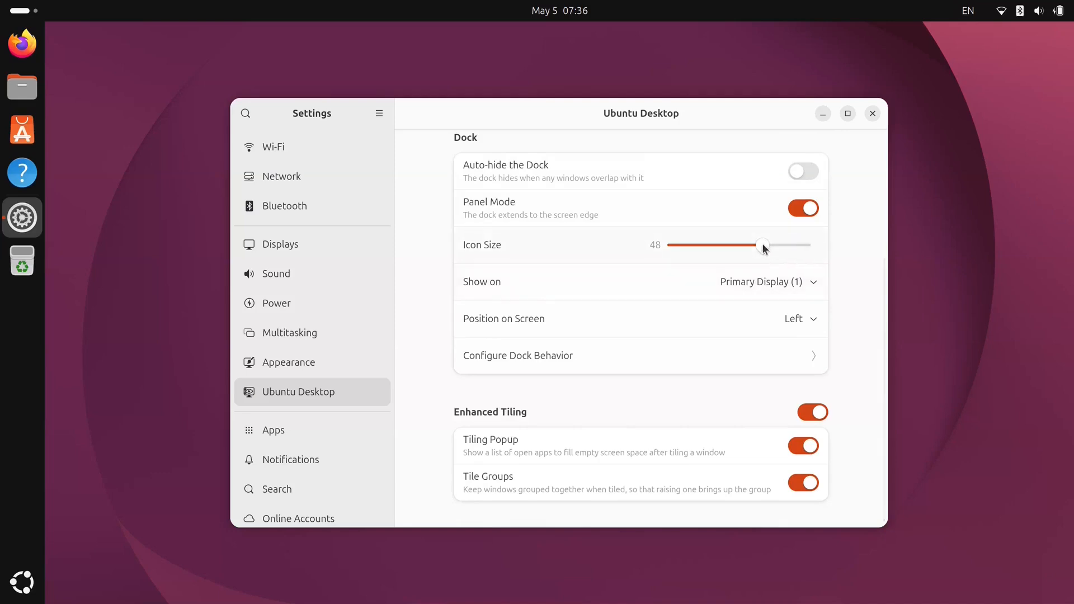
pyautogui.moveTo(762, 247); pyautogui.dragTo(718, 250)
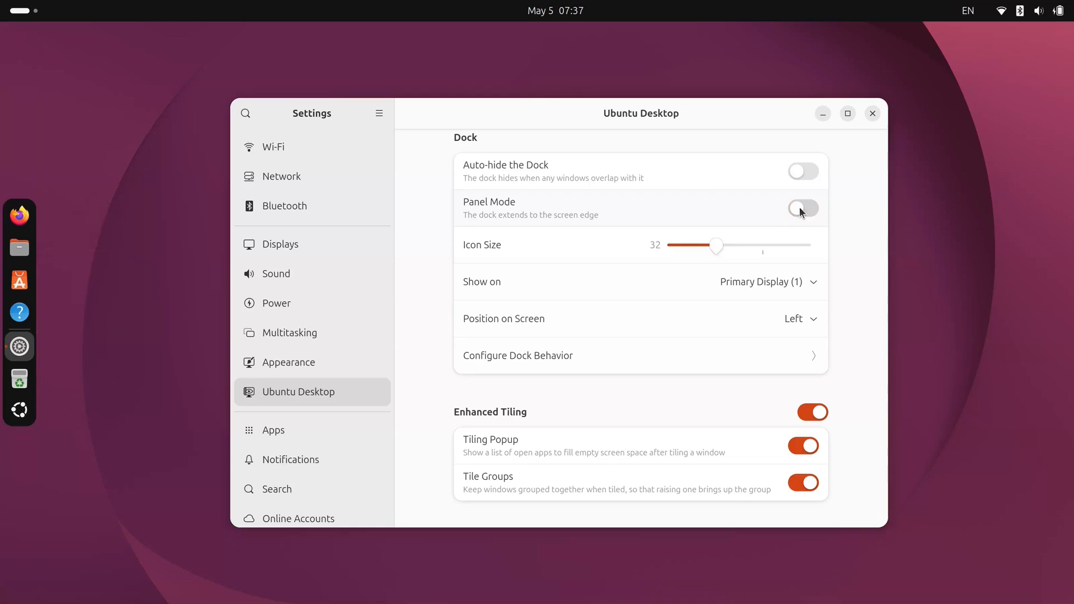
pyautogui.click(806, 319)
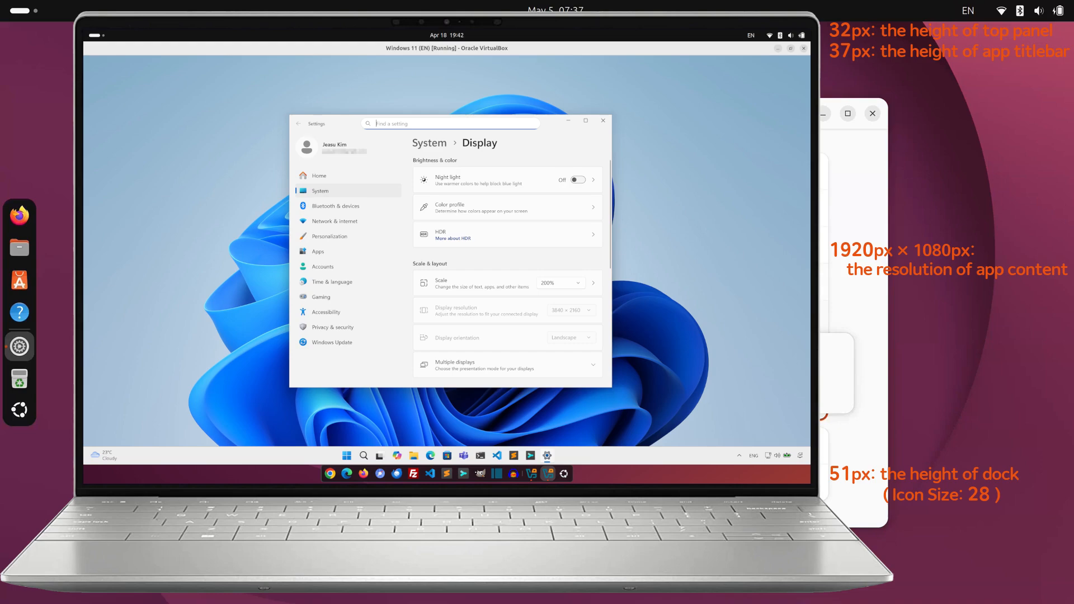
pyautogui.click(806, 320)
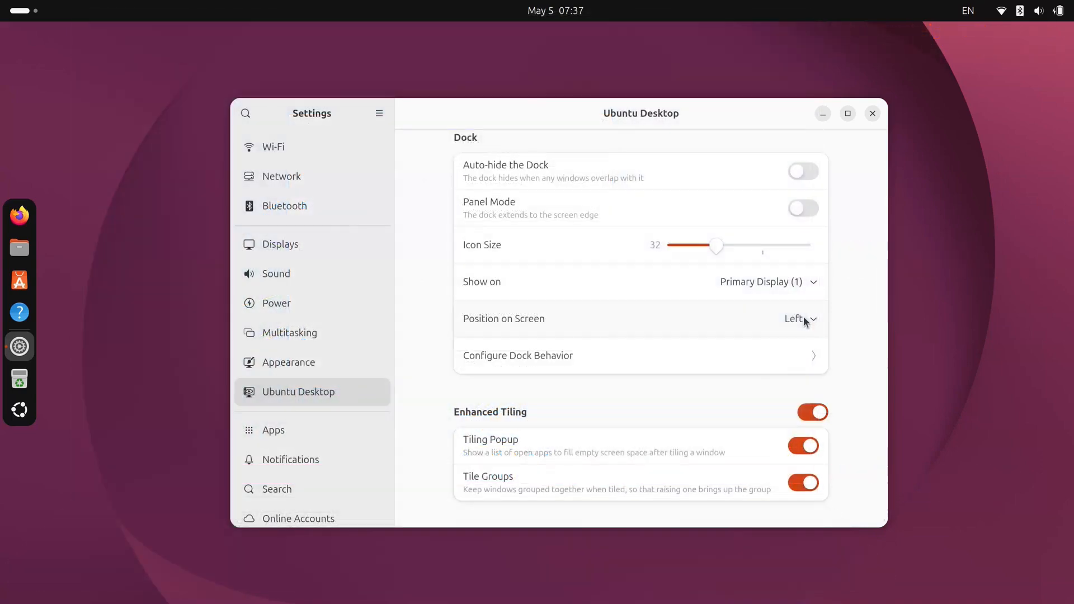
# Disable Show Trash in the dock behavior configuration and close that dialog
pyautogui.click(804, 355)
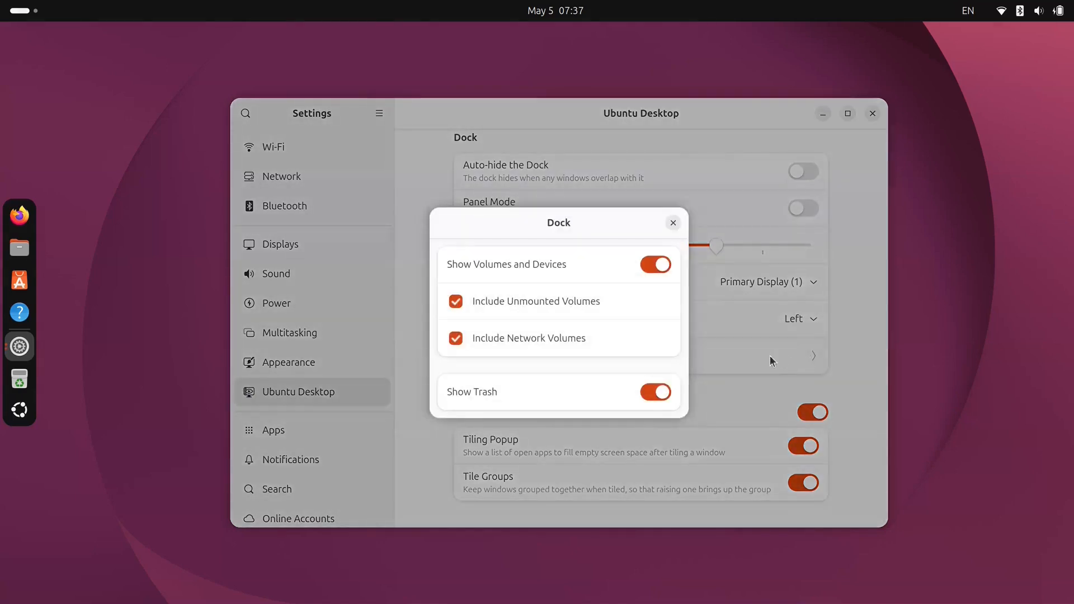
pyautogui.click(656, 392)
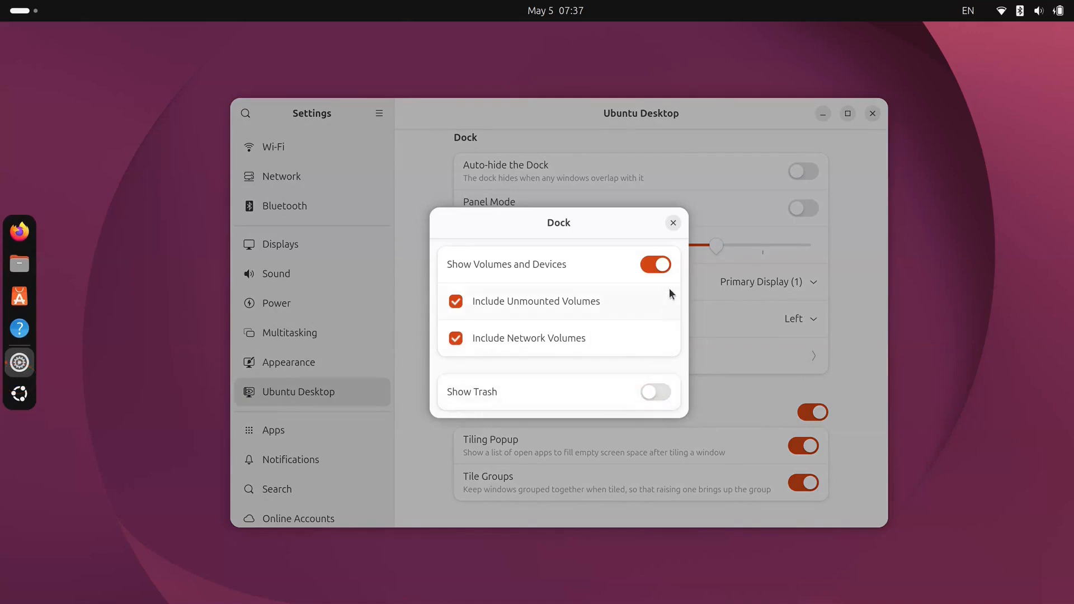
pyautogui.click(678, 224)
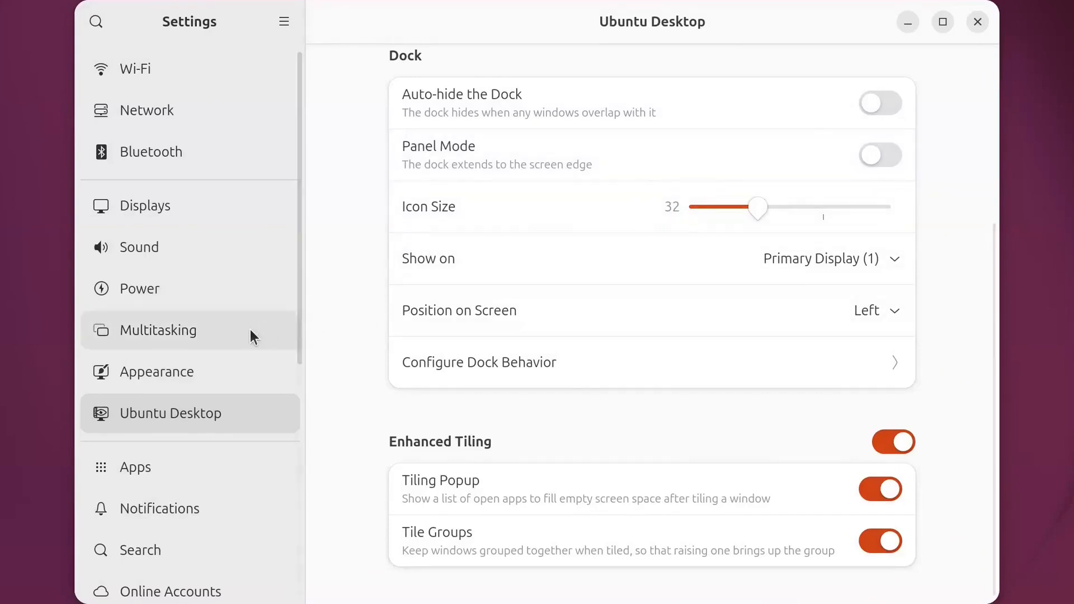
# Open the Custom Shortcuts section of the keyboard shortcut settings
pyautogui.scroll(-5, 250, 330)
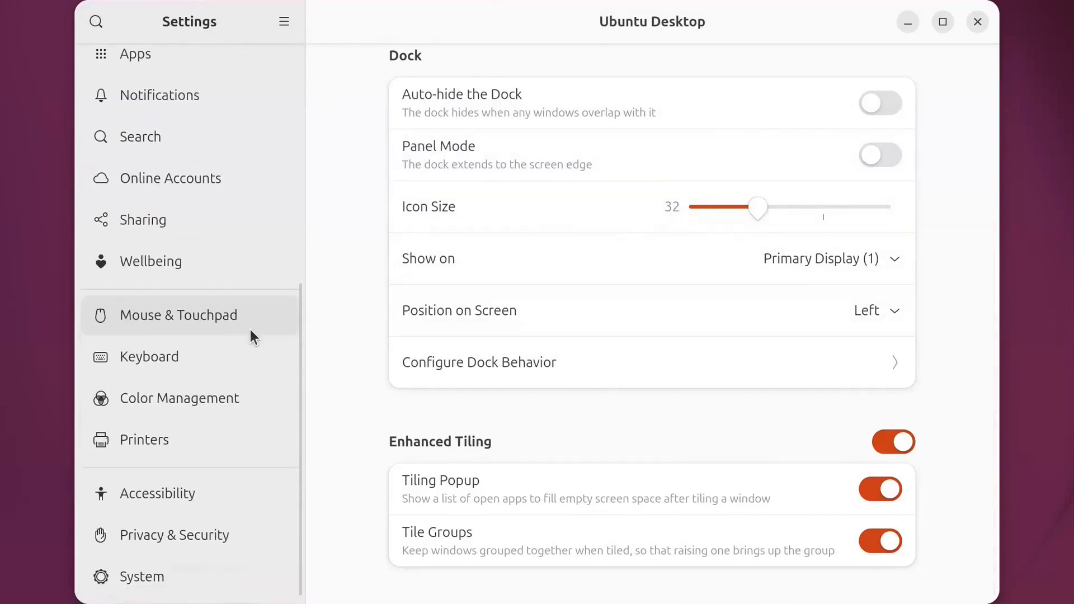
pyautogui.click(242, 354)
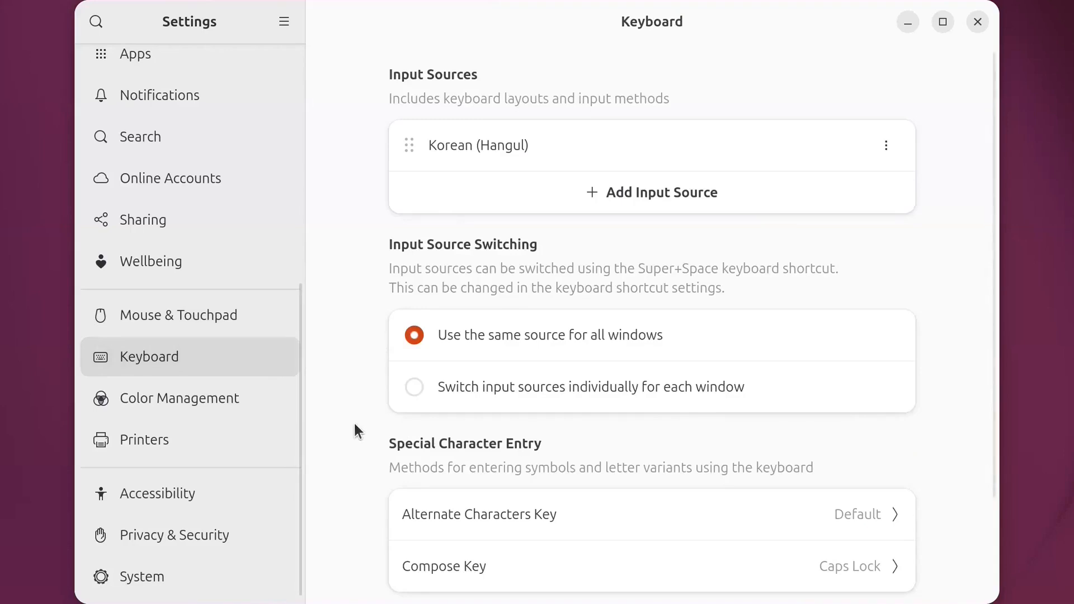
pyautogui.scroll(-3, 354, 424)
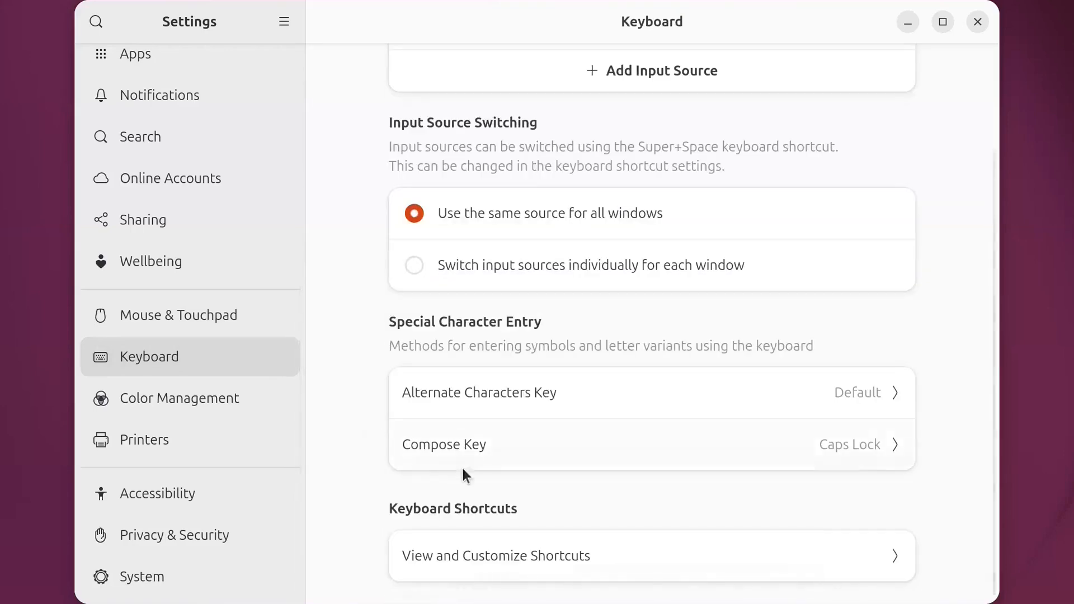
pyautogui.click(842, 552)
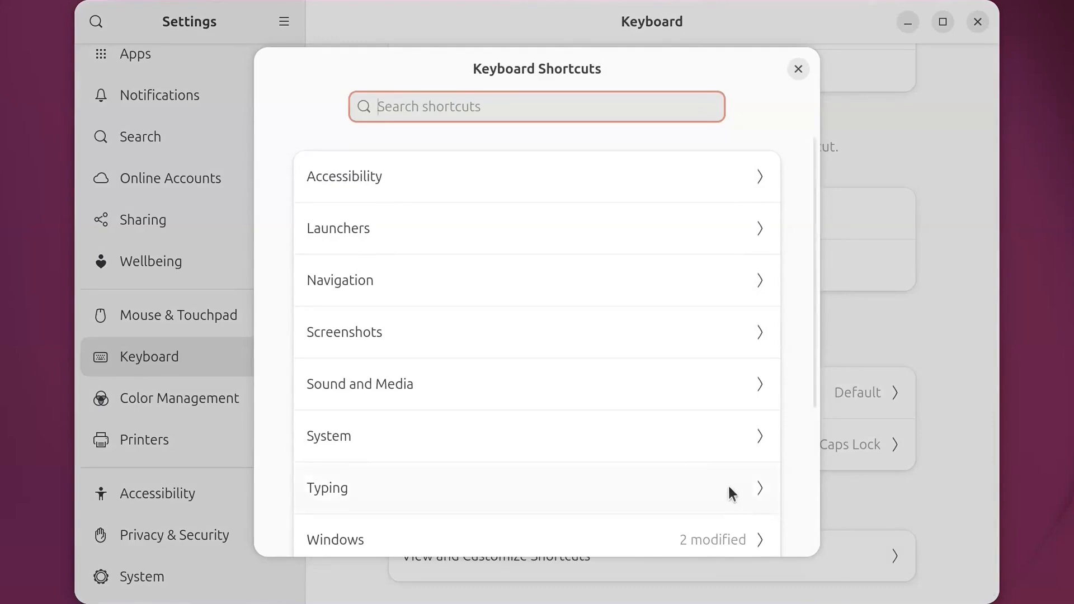
pyautogui.scroll(-5, 727, 486)
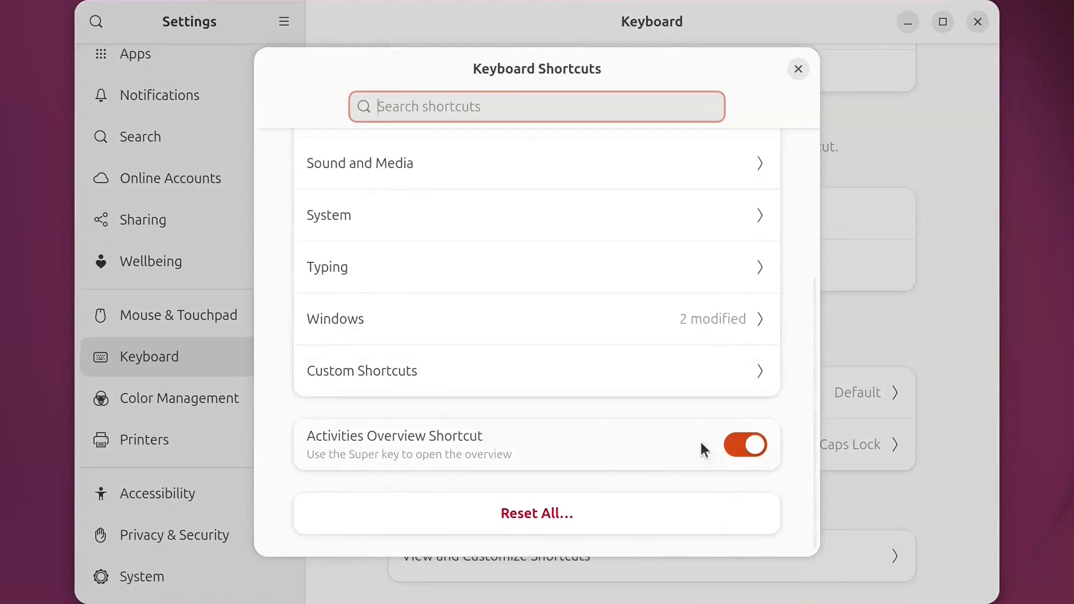
pyautogui.click(648, 369)
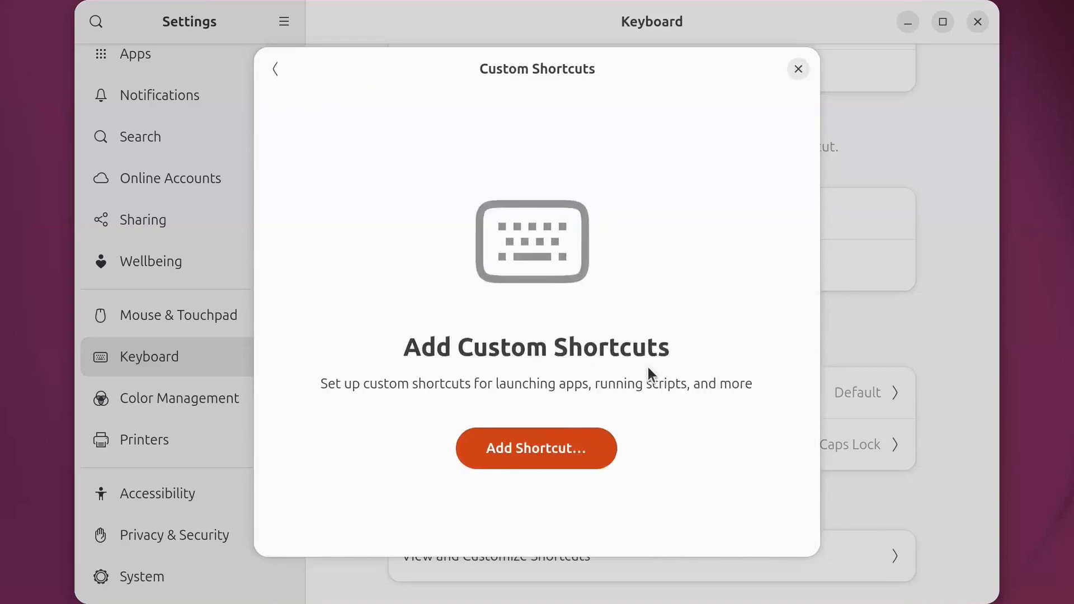
# Start a new custom shortcut named Nautilus with the command nautilus --new-window
pyautogui.click(589, 448)
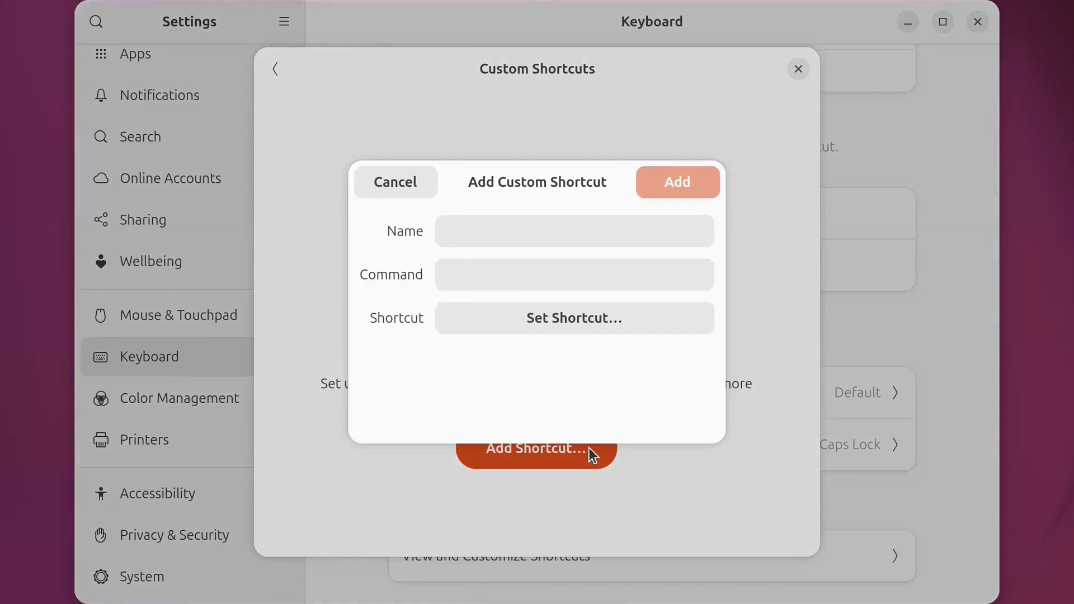
pyautogui.click(659, 234)
pyautogui.write('N')
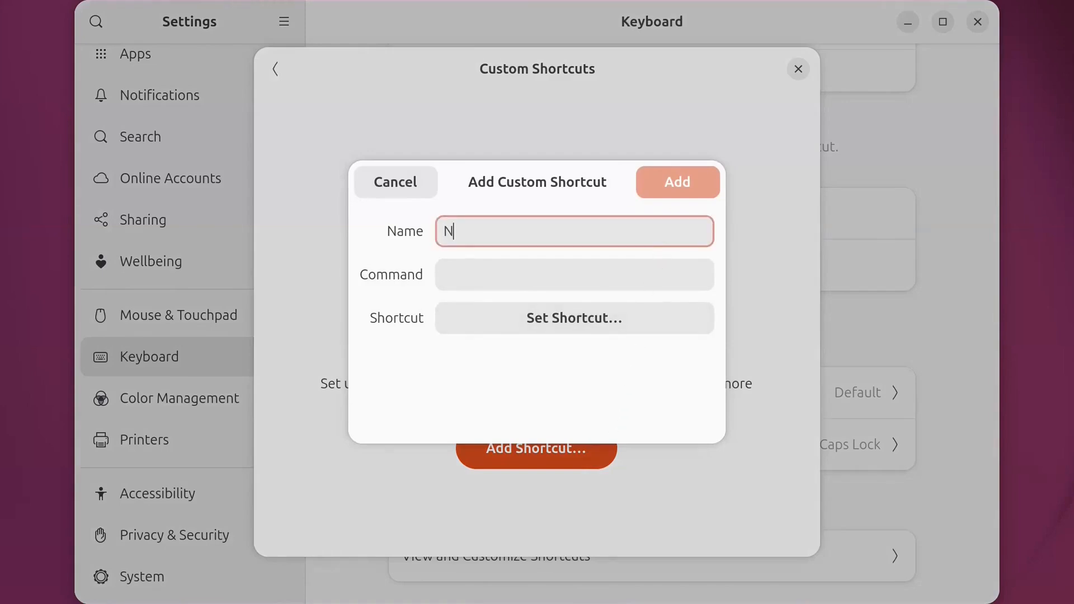
pyautogui.write('autilus')
pyautogui.press('Tab')
pyautogui.write('n')
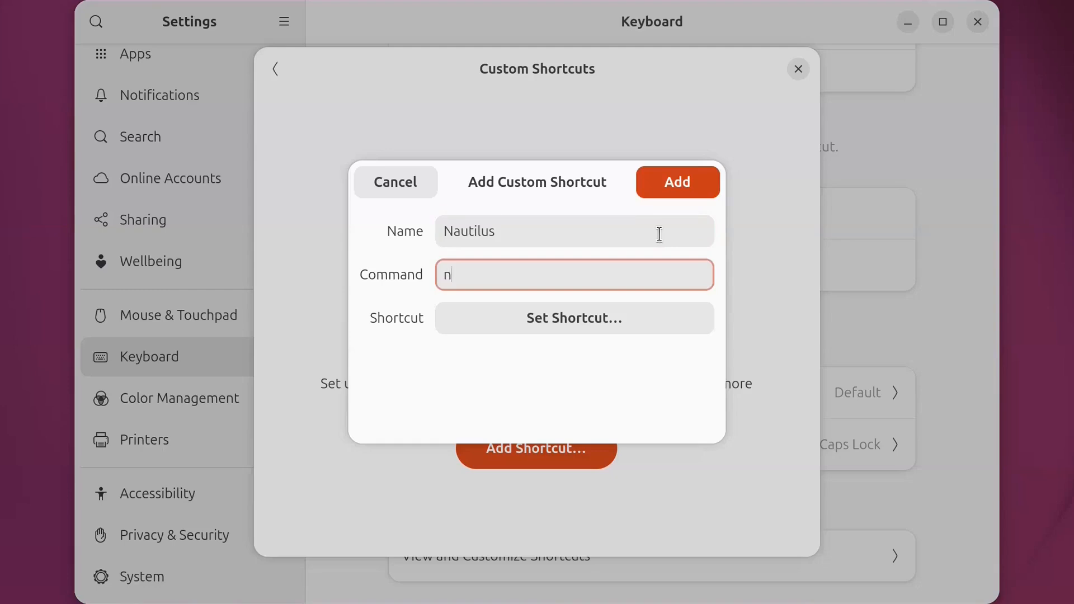
pyautogui.write('autilus --new-window')
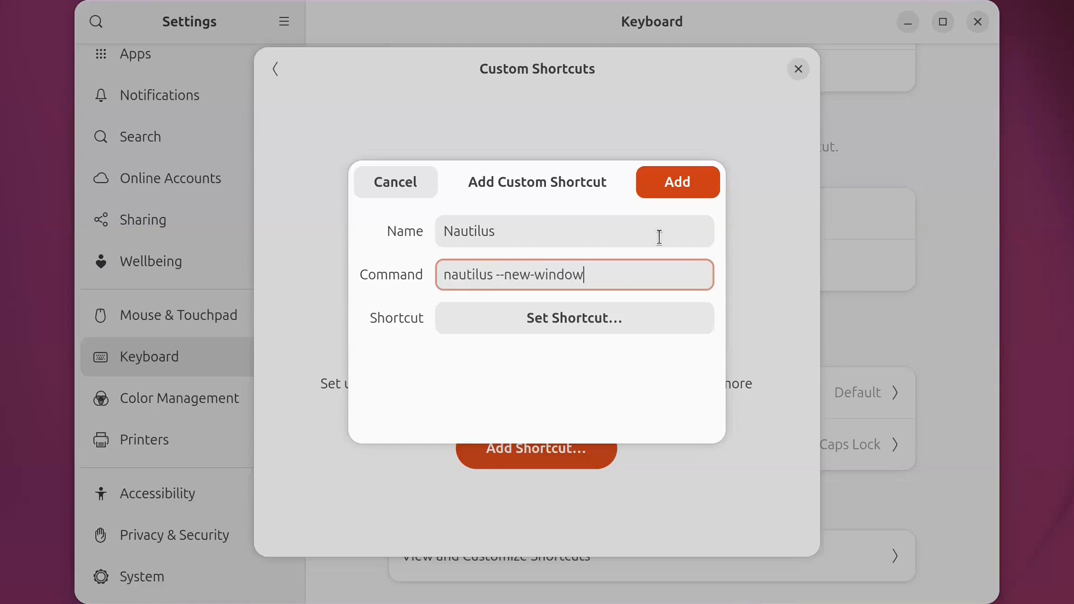
# Assign Ctrl+Alt+Y to the Nautilus shortcut, add it, and close Settings
pyautogui.click(659, 327)
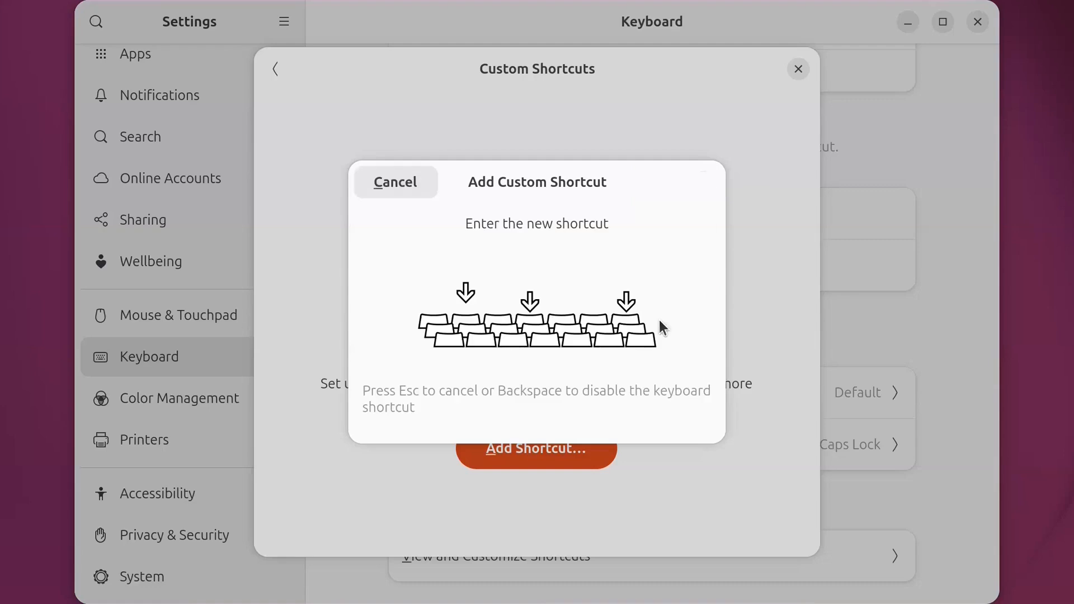
pyautogui.hotkey('ctrl', 'alt', 'y')
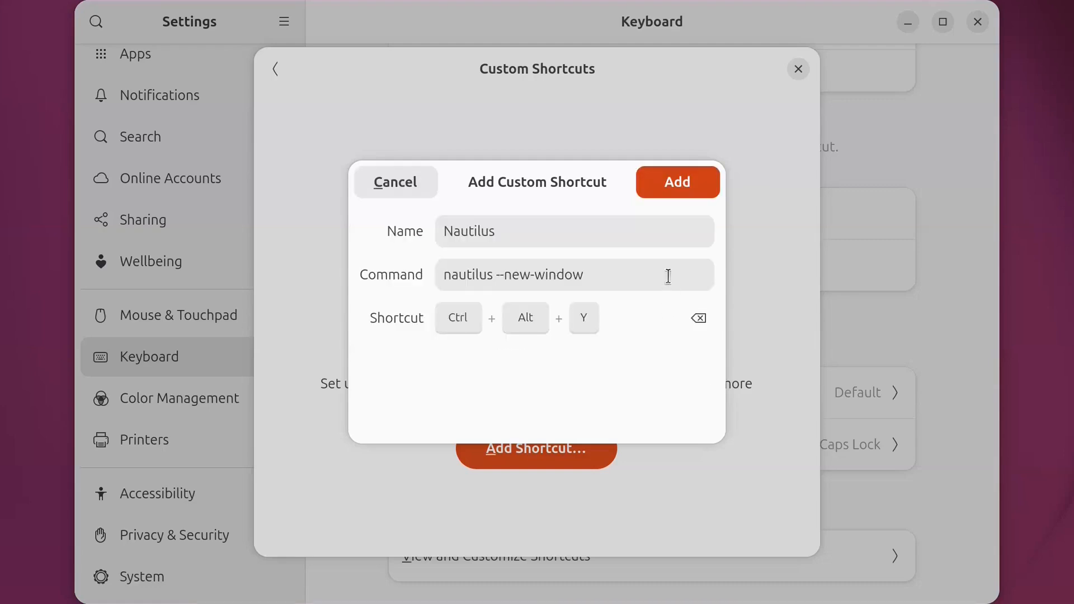
pyautogui.click(682, 188)
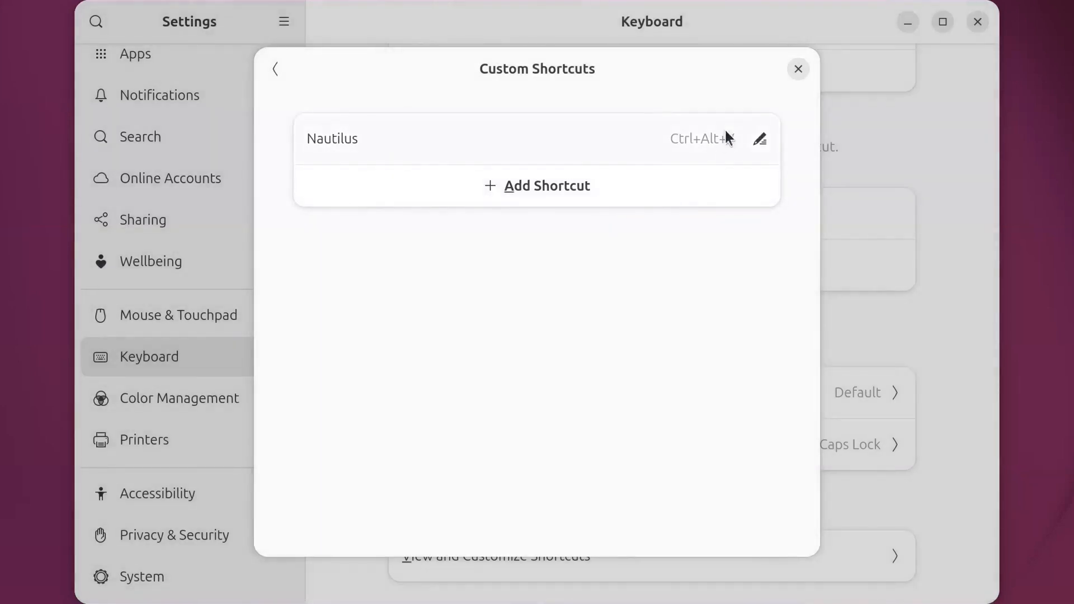
pyautogui.click(797, 72)
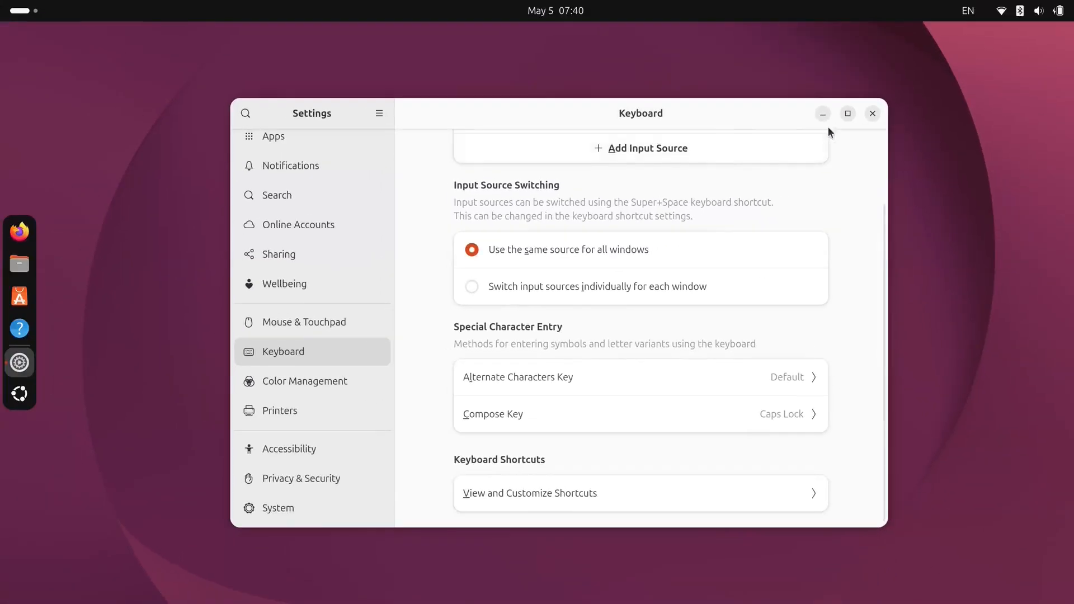
pyautogui.click(873, 113)
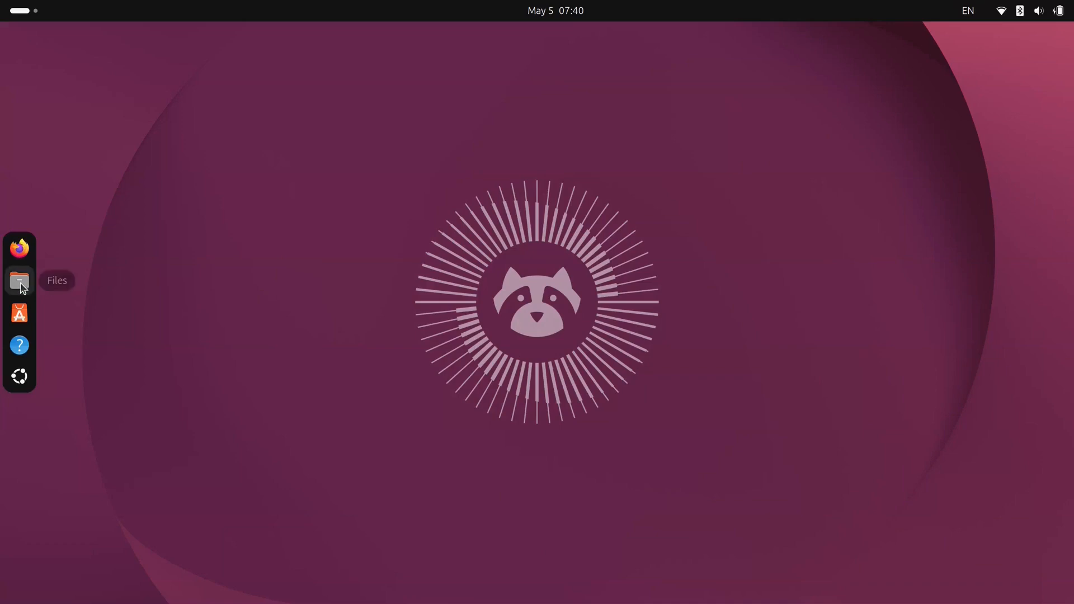
# Unpin Files and Help from the dock
pyautogui.rightClick(21, 286)
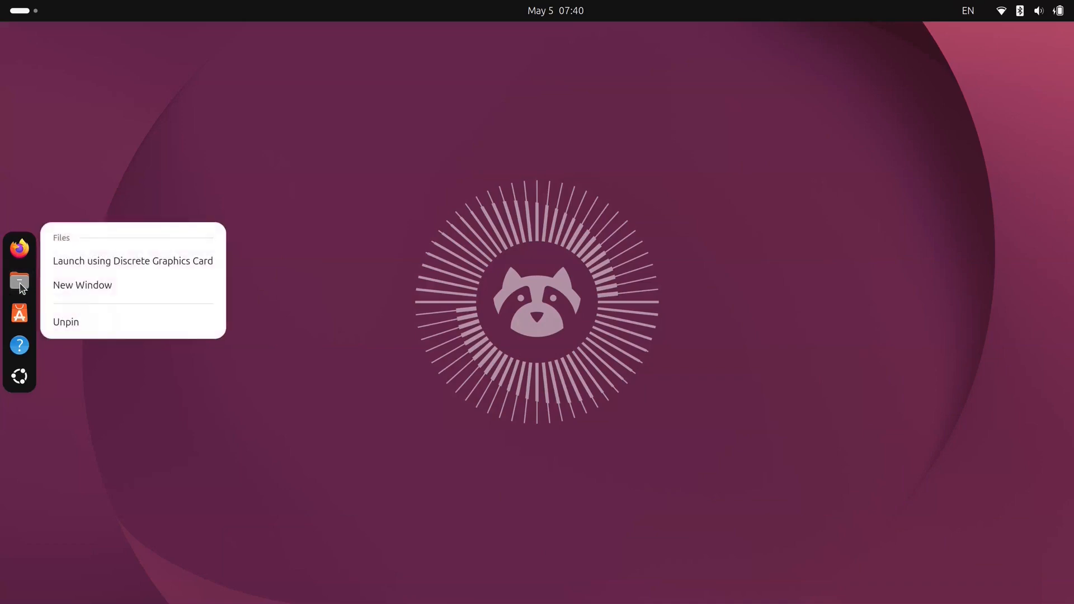
pyautogui.click(61, 324)
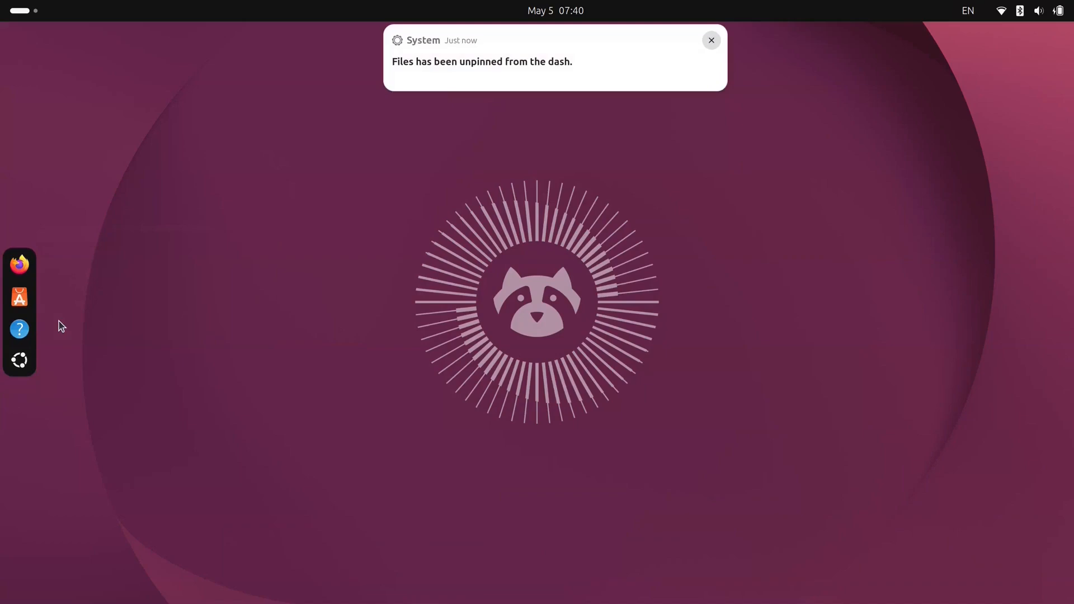
pyautogui.rightClick(20, 331)
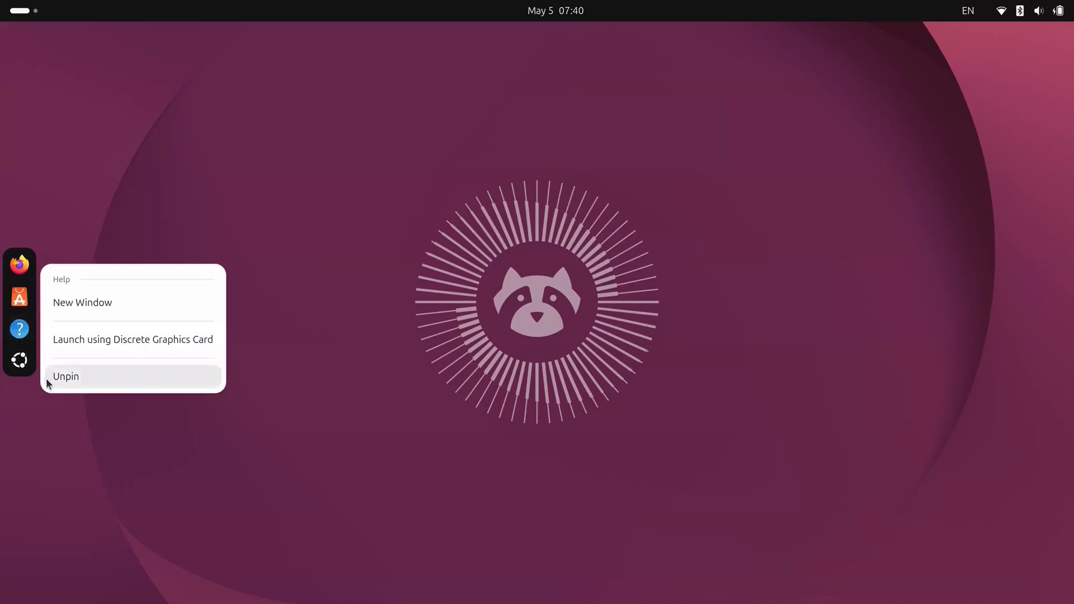
pyautogui.click(65, 376)
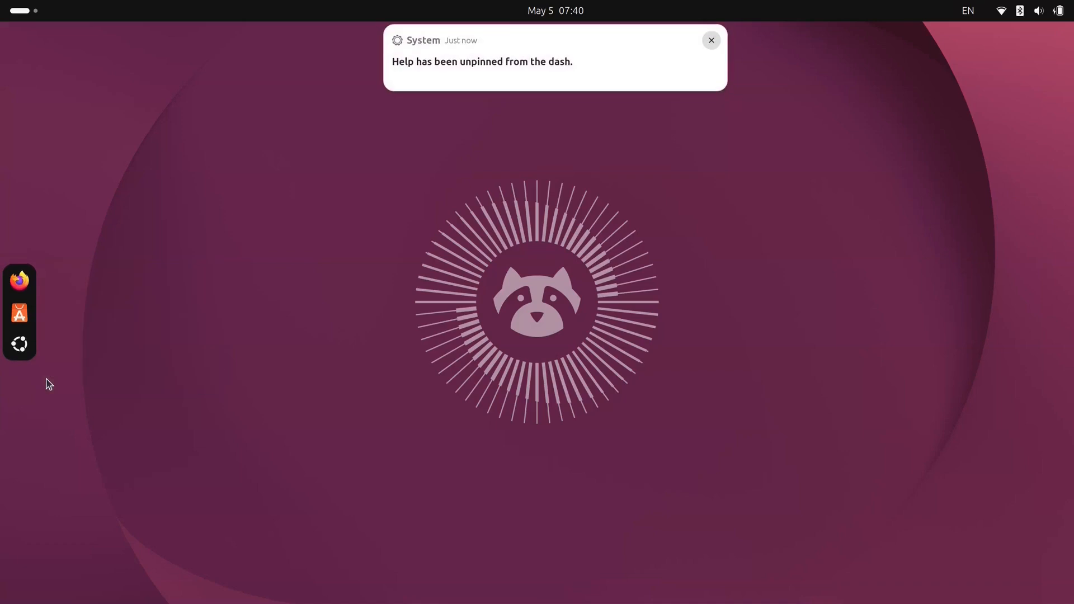
# Launch a new Files window with the custom Nautilus shortcut
pyautogui.hotkey('ctrl', 'alt', 'y')
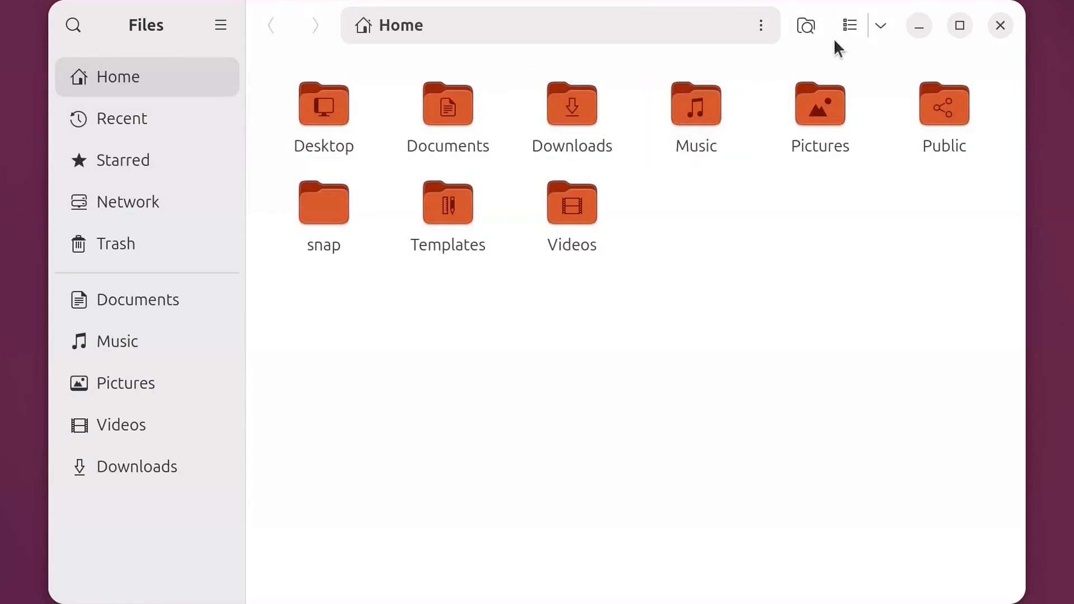
# Show the Home folder as a list and enable Expandable Folders in List View in the Files preferences
pyautogui.click(853, 32)
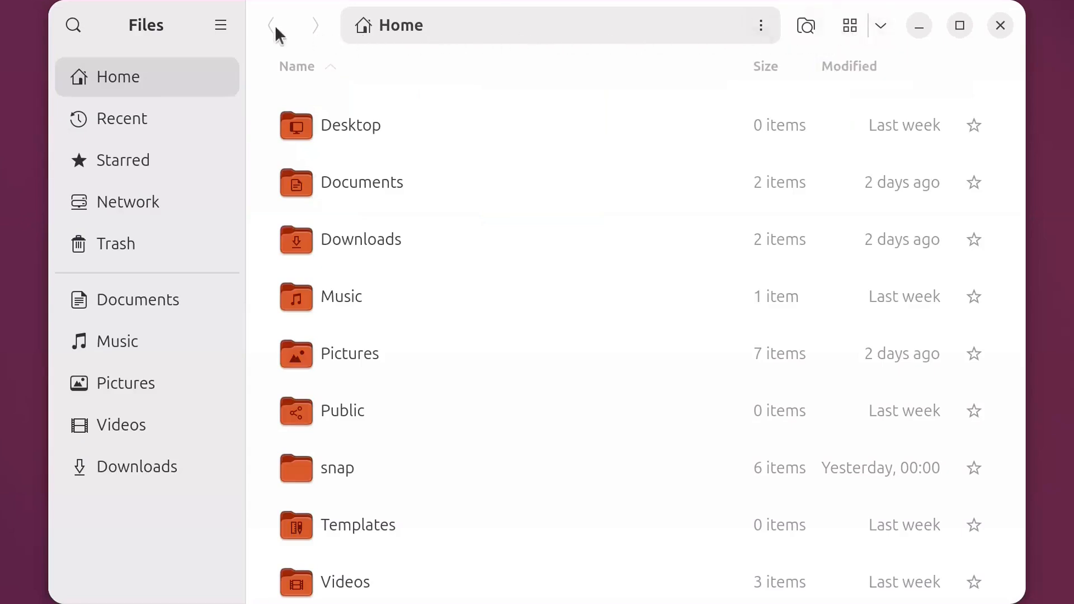
pyautogui.click(223, 22)
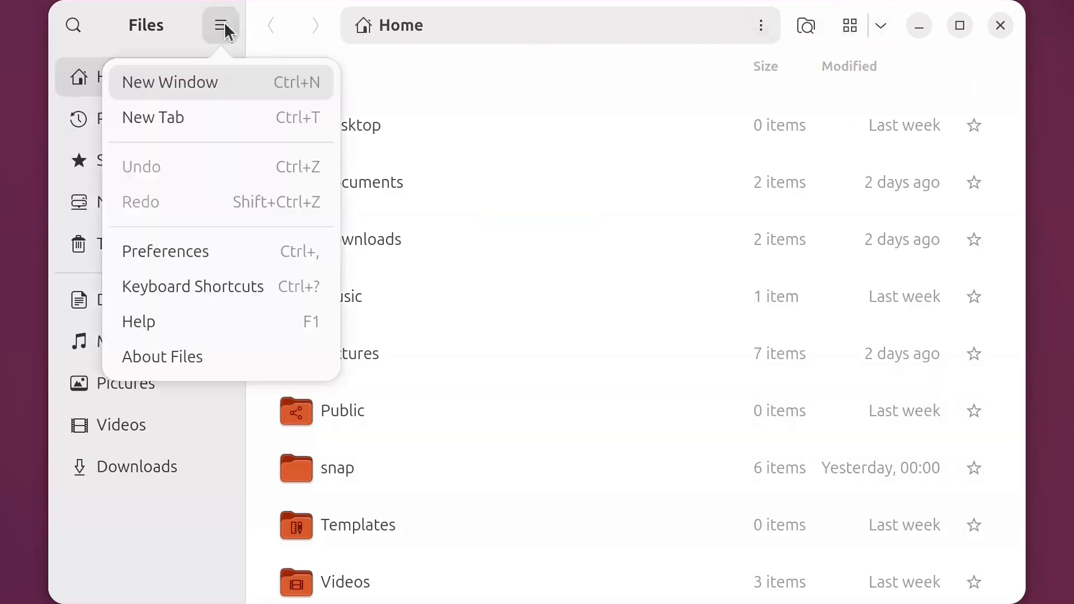
pyautogui.click(261, 242)
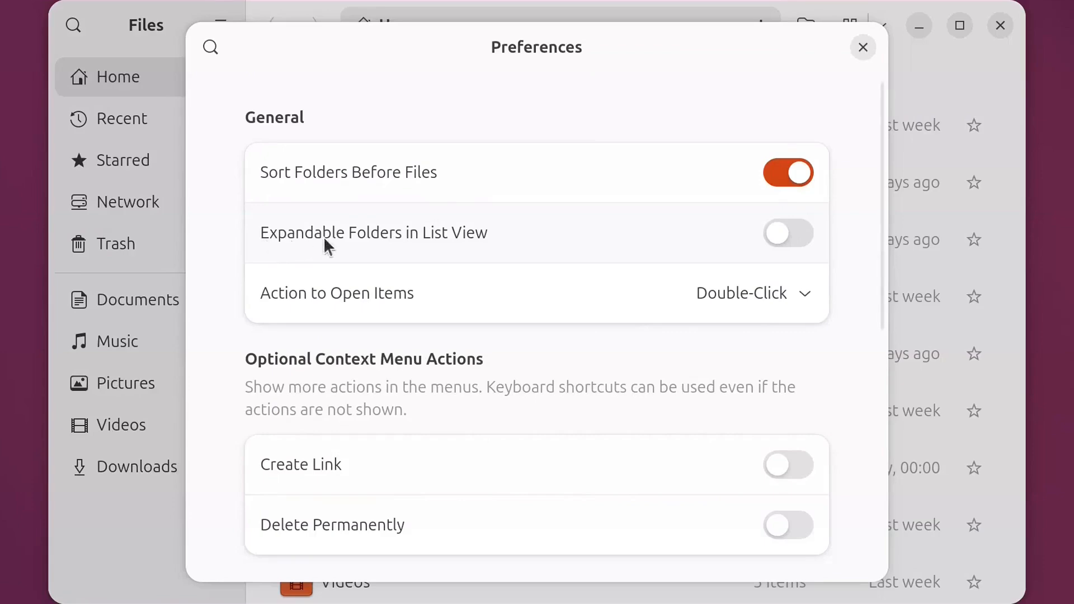
pyautogui.click(797, 234)
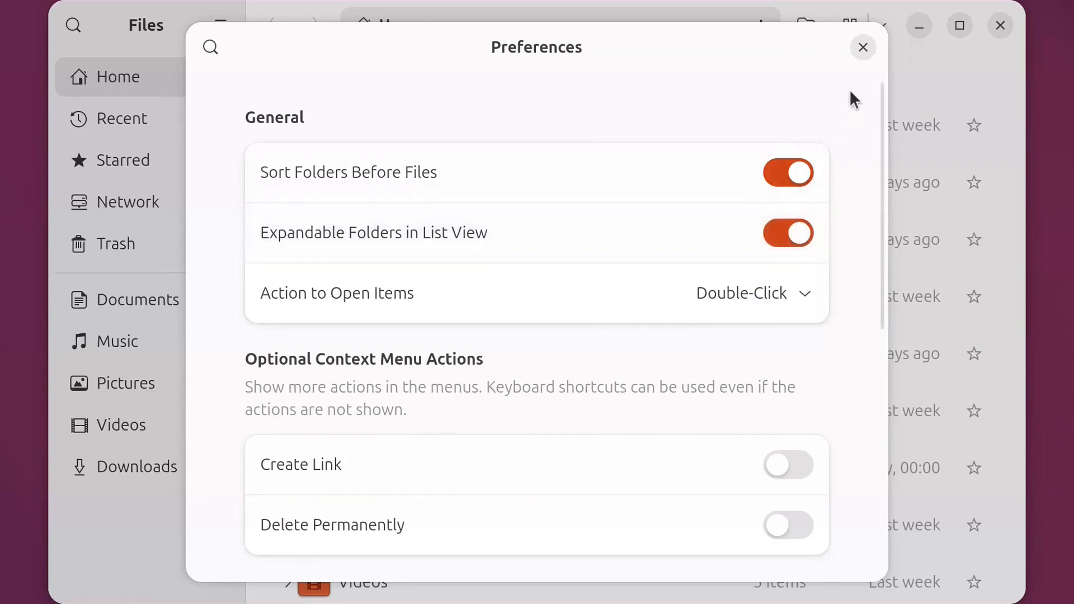
pyautogui.click(864, 48)
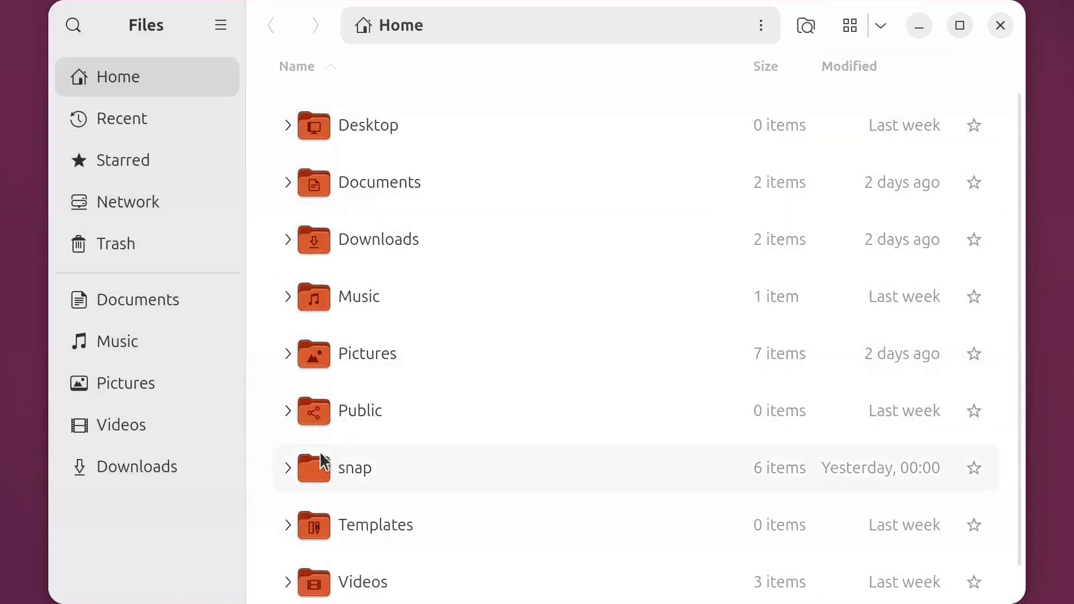
# Expand the snap folder and its firefox subfolder in the list, and return to the icon grid view
pyautogui.click(287, 468)
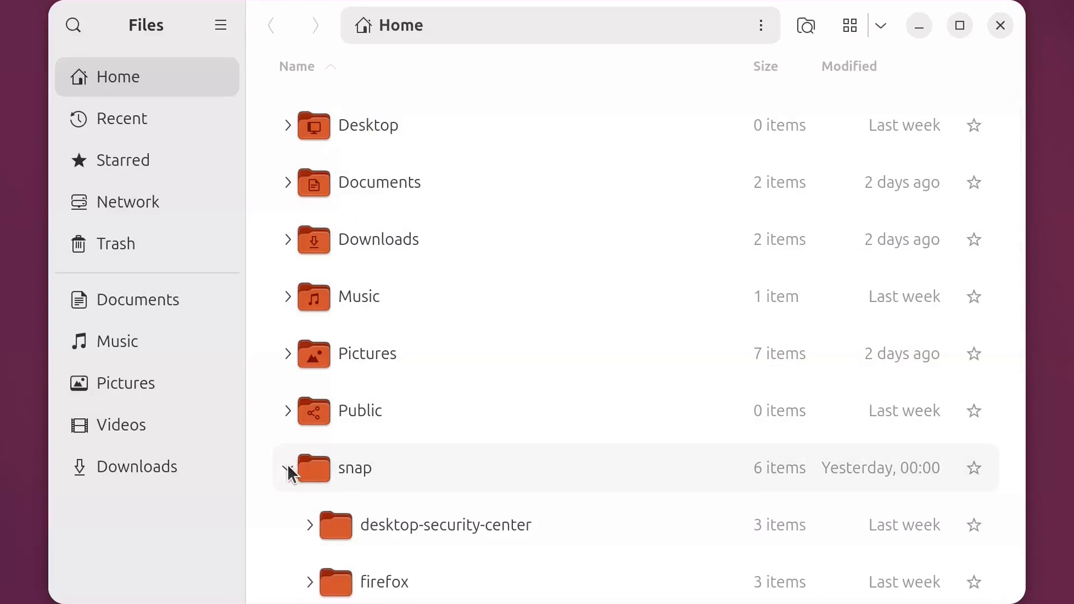
pyautogui.scroll(-2, 287, 464)
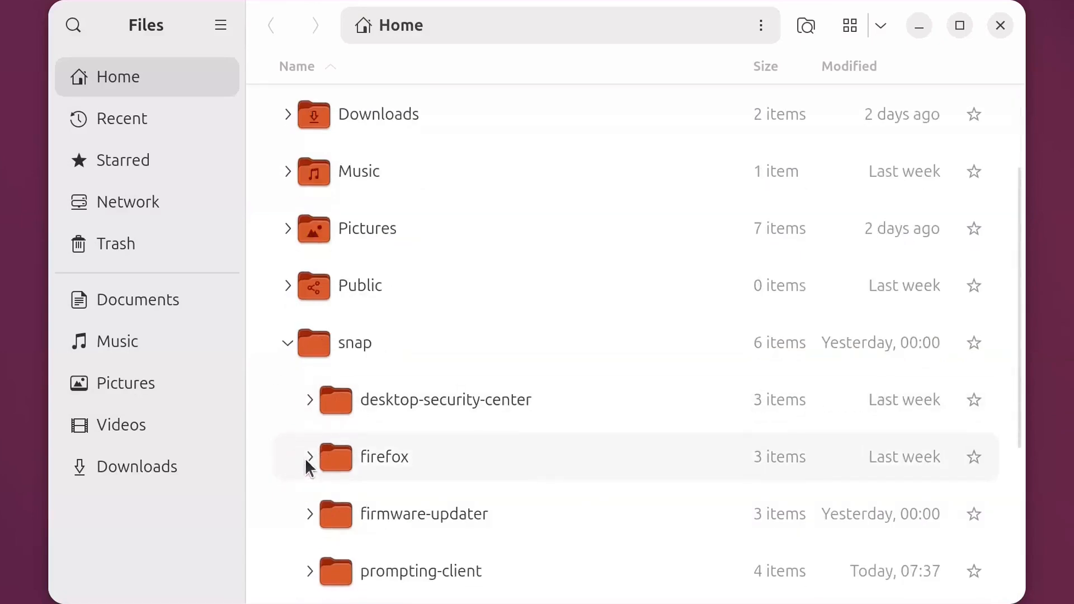
pyautogui.click(309, 456)
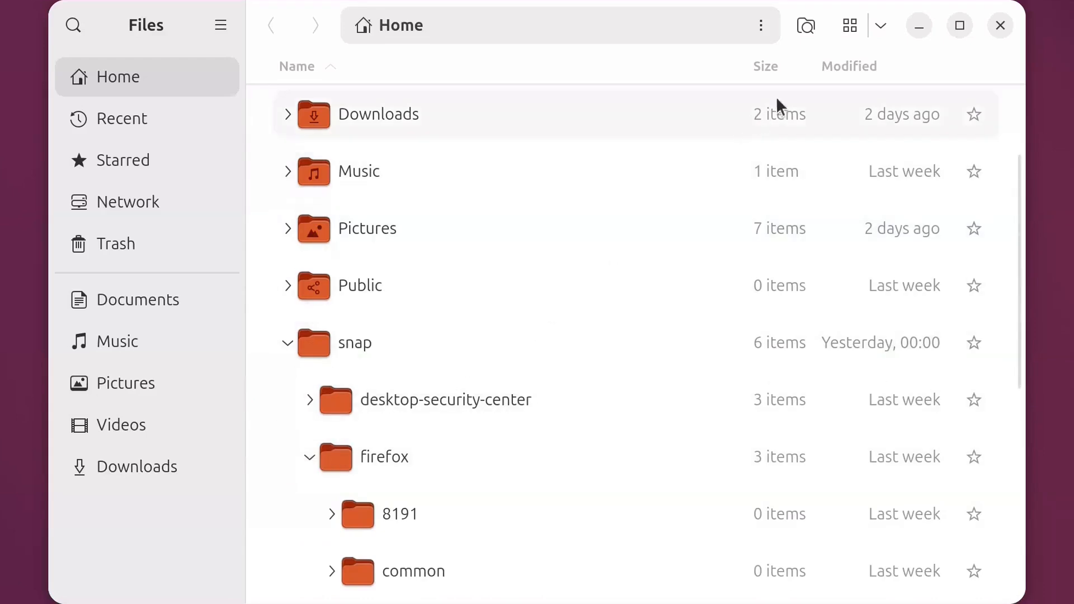
pyautogui.click(850, 26)
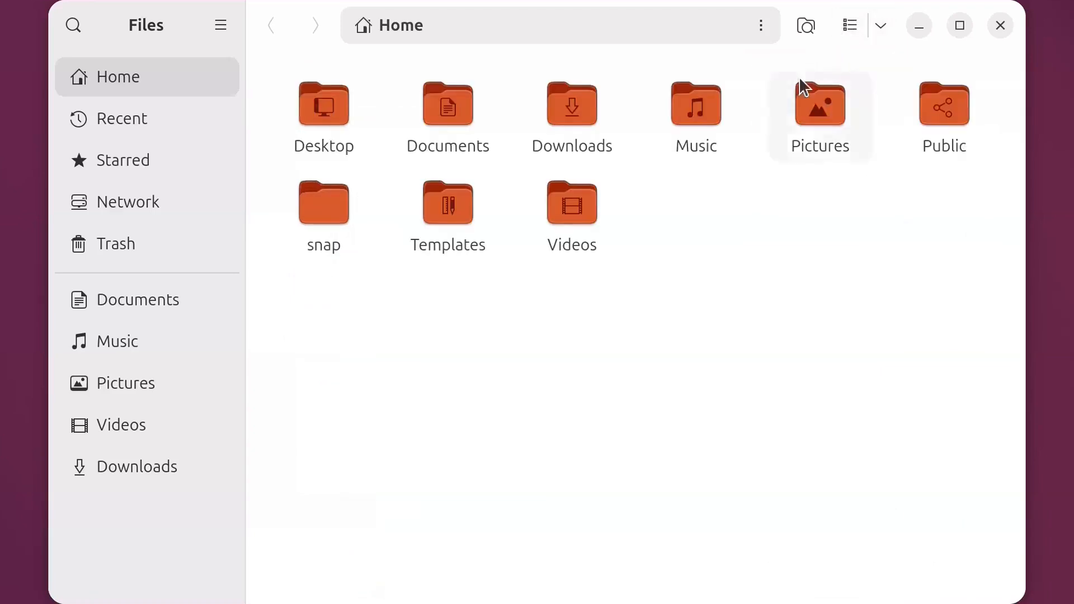
# Go into the Templates folder inside Home and open a terminal at that location
pyautogui.rightClick(680, 201)
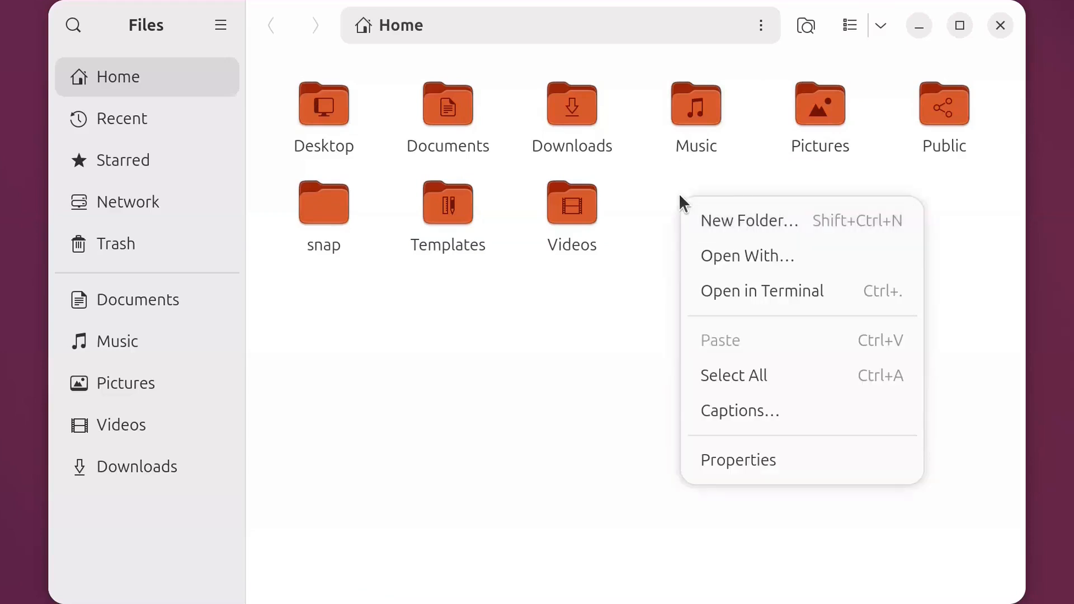
pyautogui.click(680, 193)
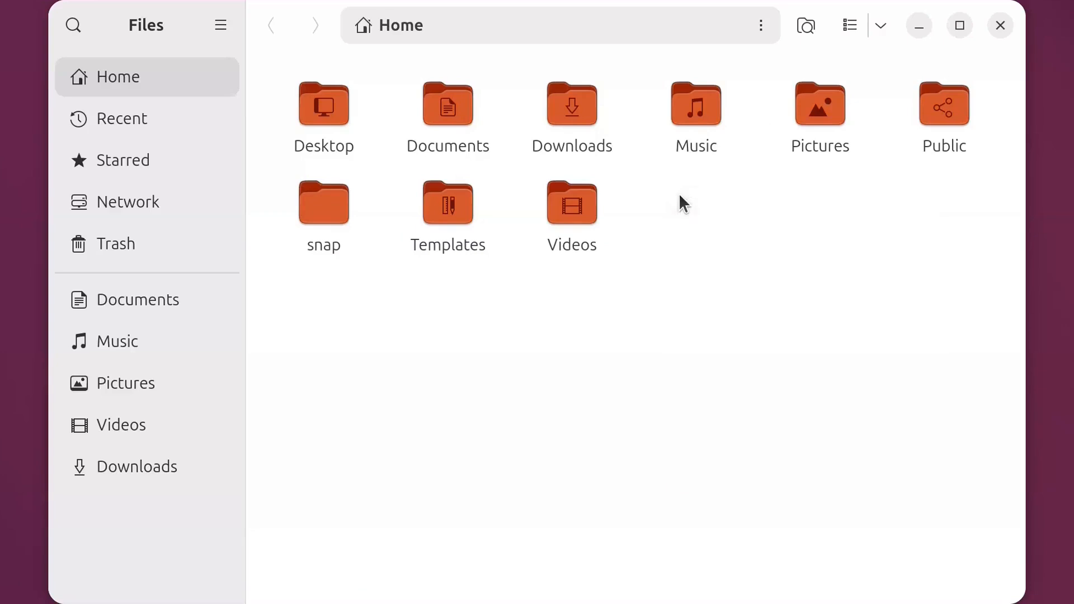
pyautogui.doubleClick(457, 209)
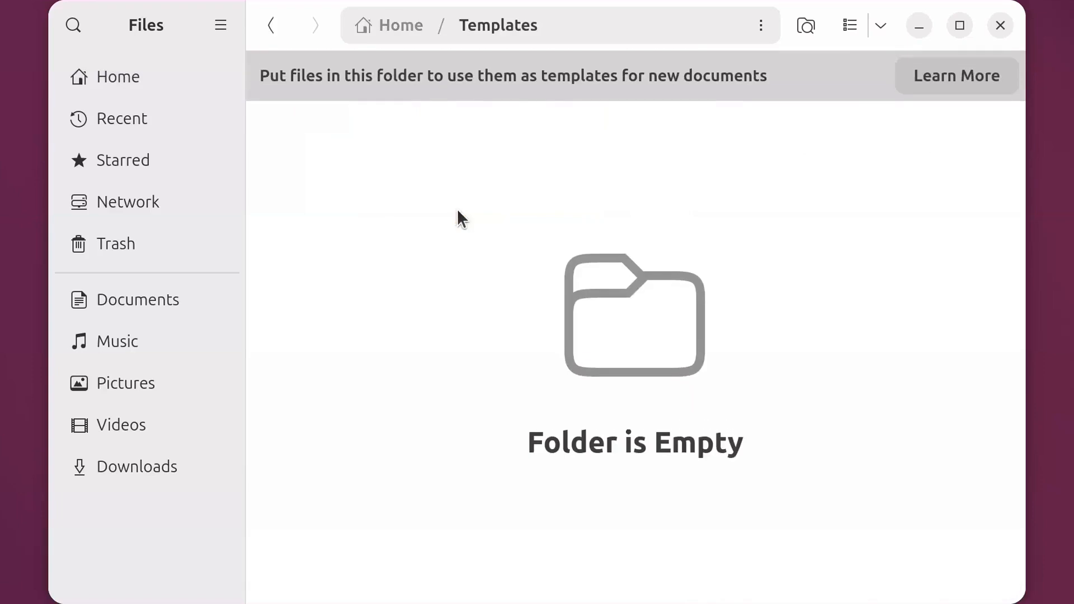
pyautogui.rightClick(458, 218)
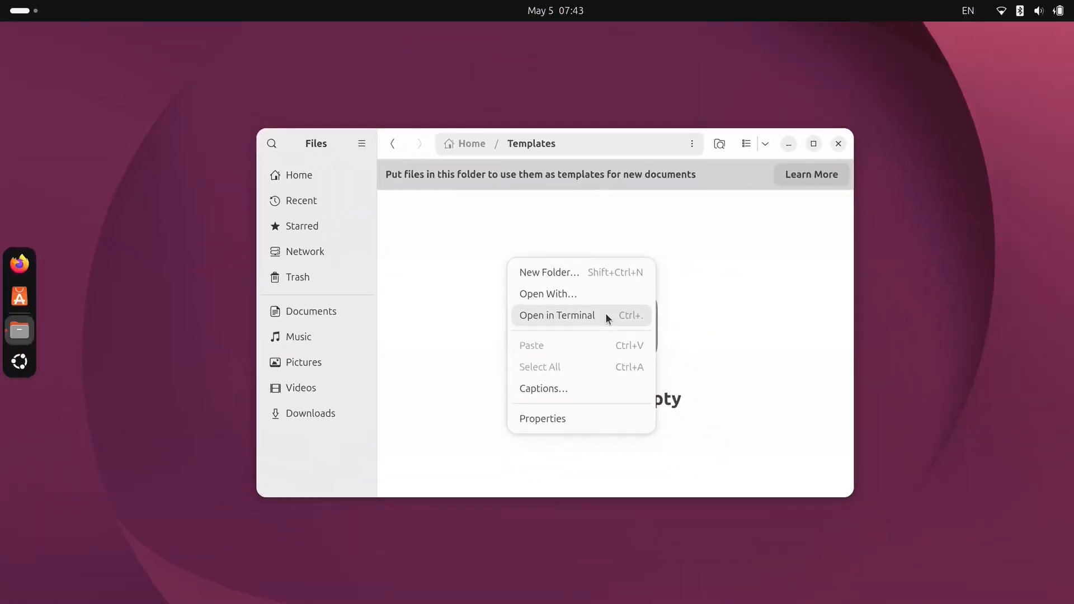
pyautogui.click(606, 315)
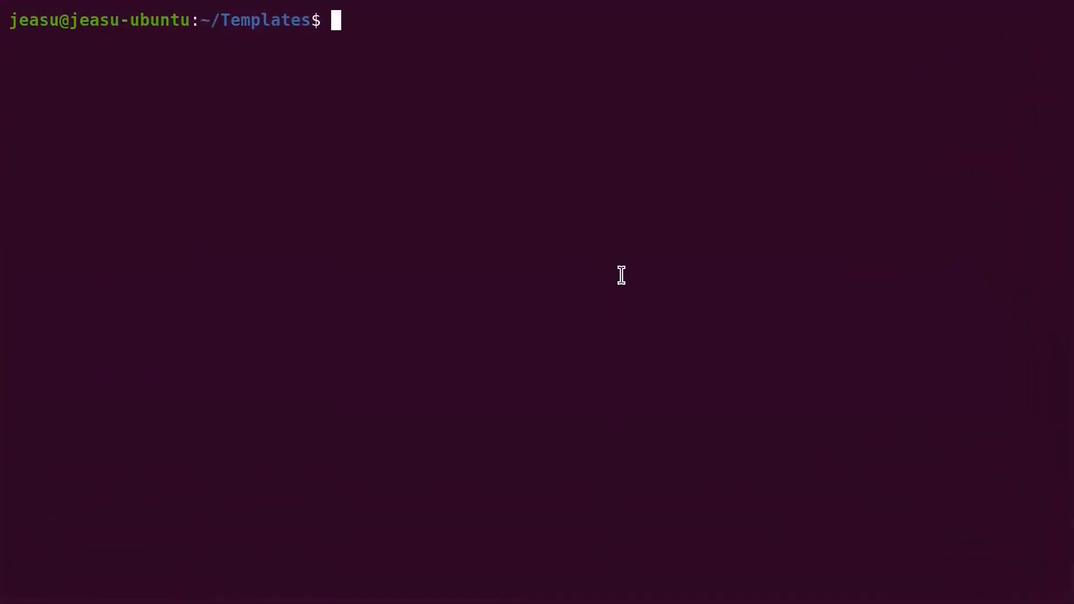
# Create an empty file named "Text Document.txt" in Templates with the touch command
pyautogui.write('touc')
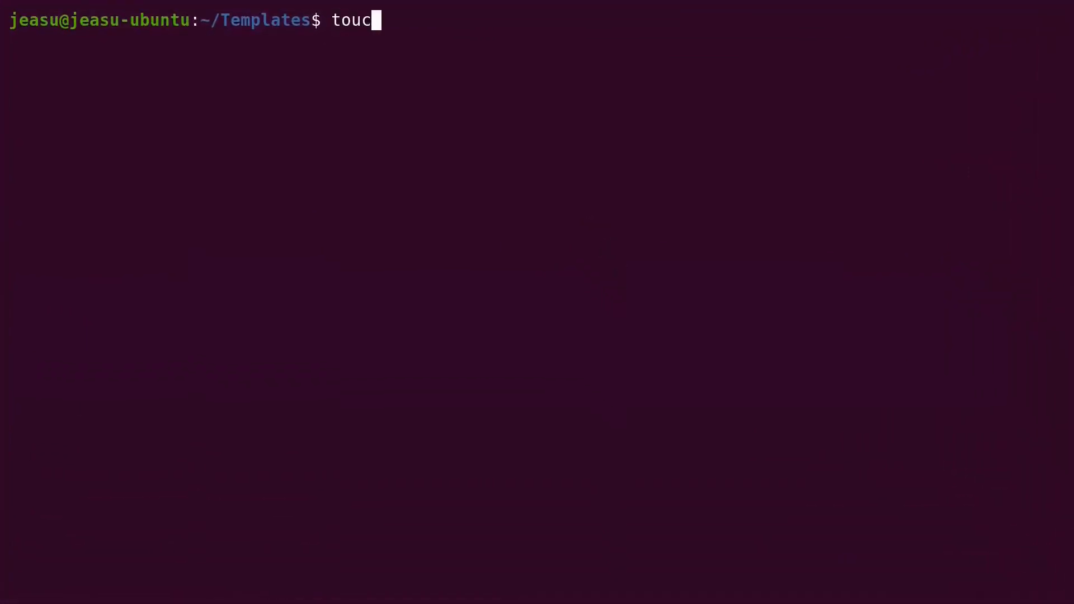
pyautogui.write('h "Te"')
pyautogui.press('Left')
pyautogui.write('Text Doc')
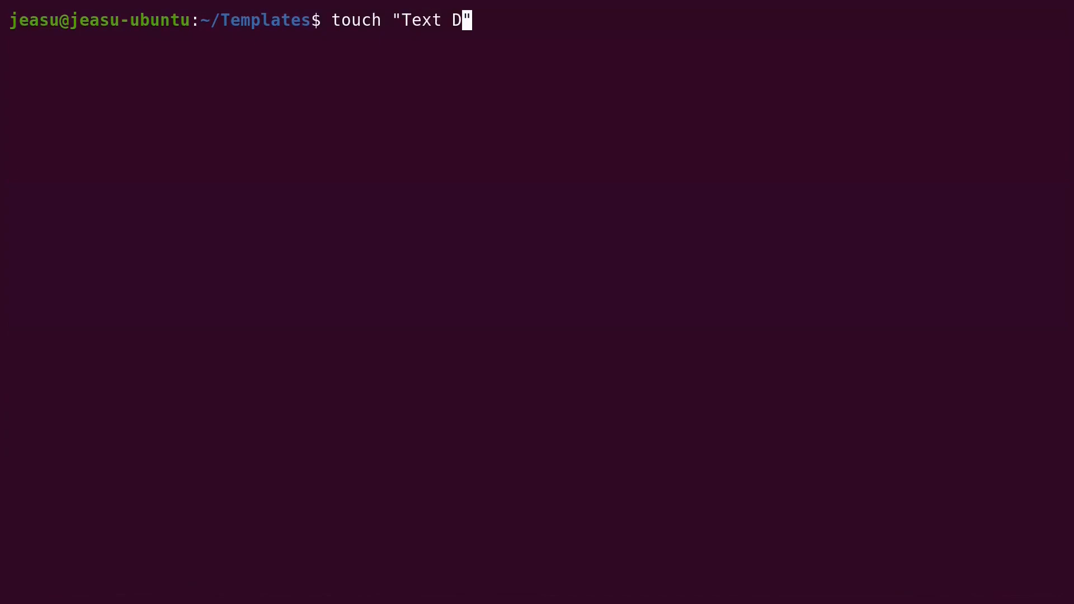
pyautogui.write('ument.t')
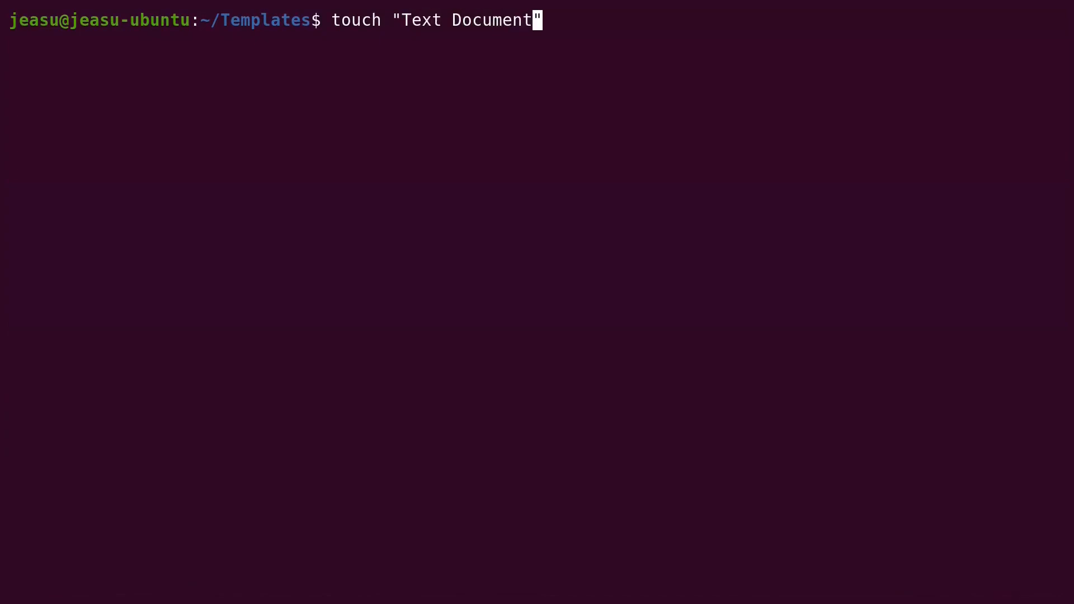
pyautogui.write('xt')
pyautogui.press('Return')
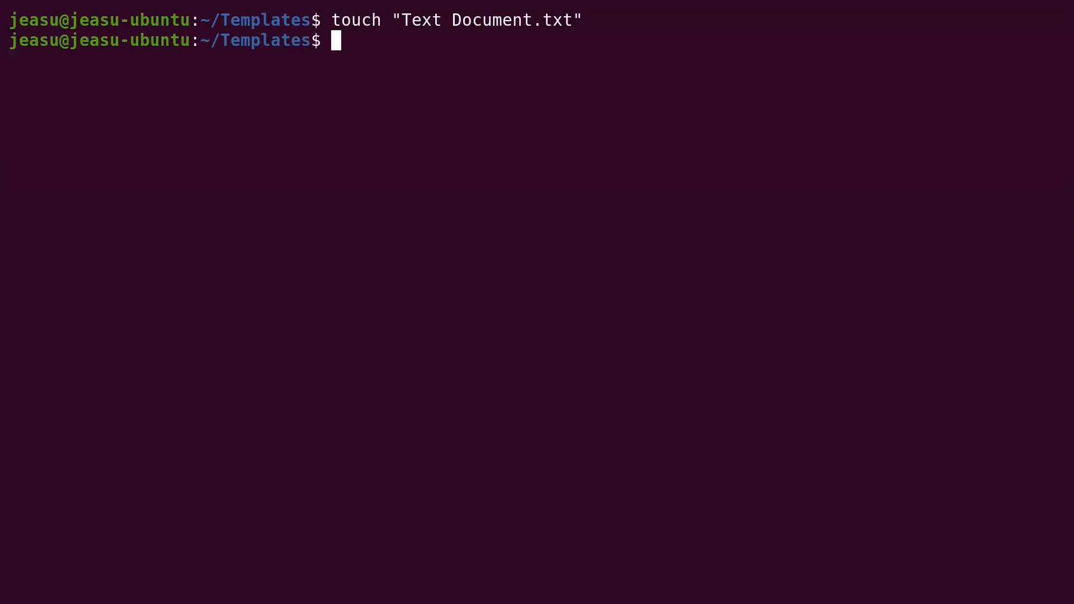
# Start a new file named "Shell Script.sh" in Templates with the vi editor
pyautogui.write('vi ""')
pyautogui.press('Left')
pyautogui.write('Shell ')
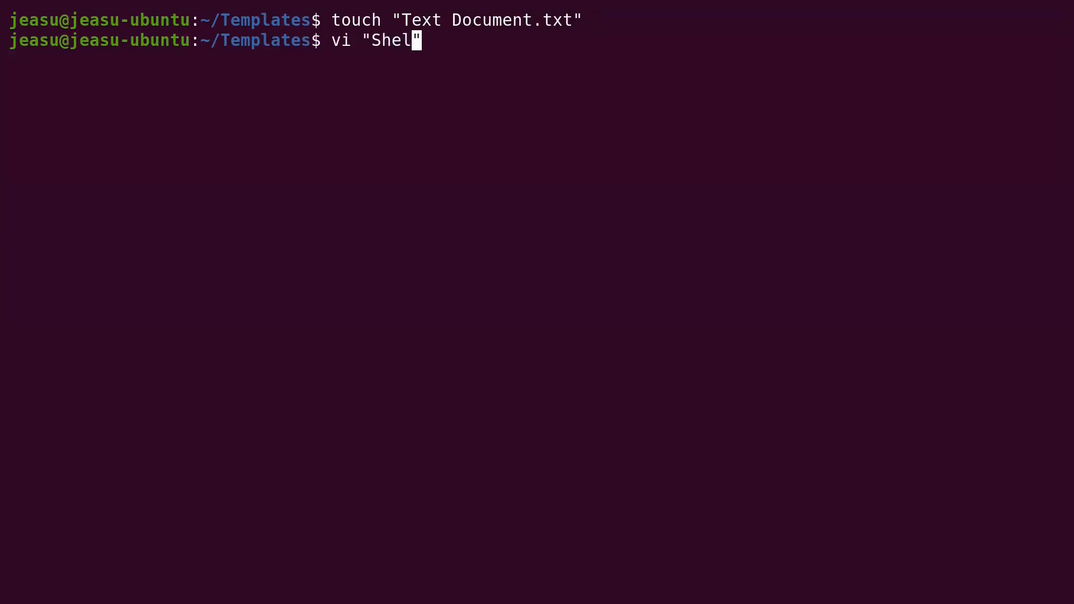
pyautogui.write('Script')
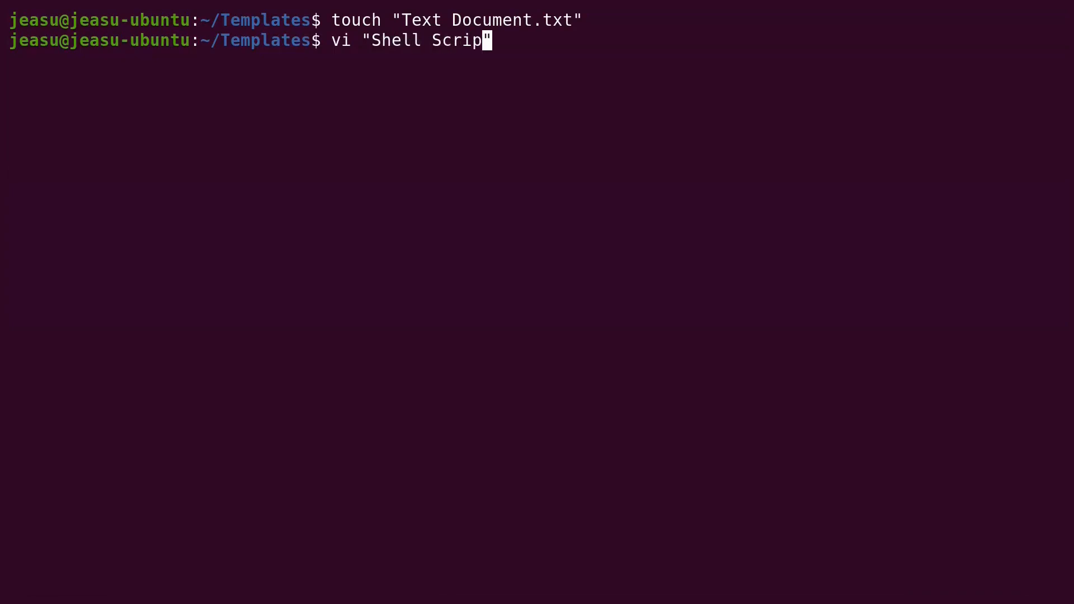
pyautogui.write('.sh')
pyautogui.press('Return')
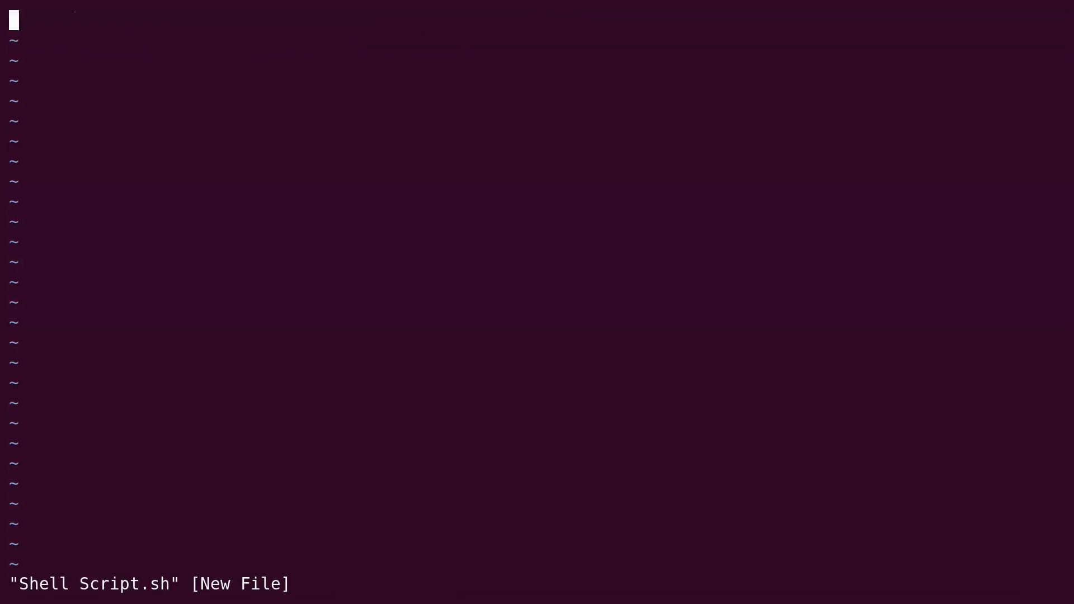
# Write #!/bin/bash as the script's first line followed by a line break, save and quit vi, and exit the terminal
pyautogui.write('i#')
pyautogui.write('!/bin')
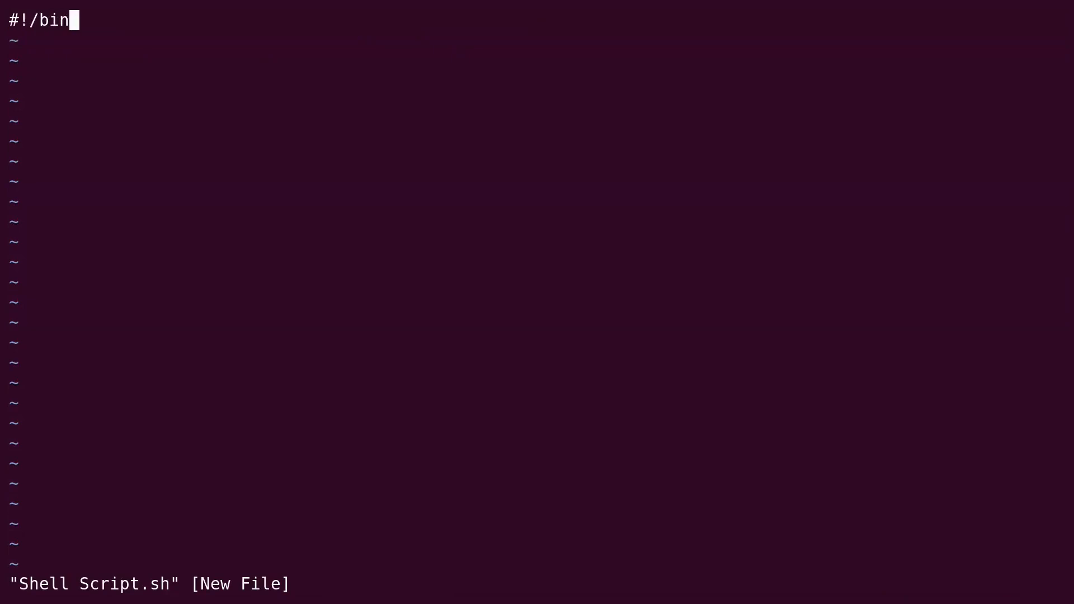
pyautogui.write('/bash')
pyautogui.press('Return')
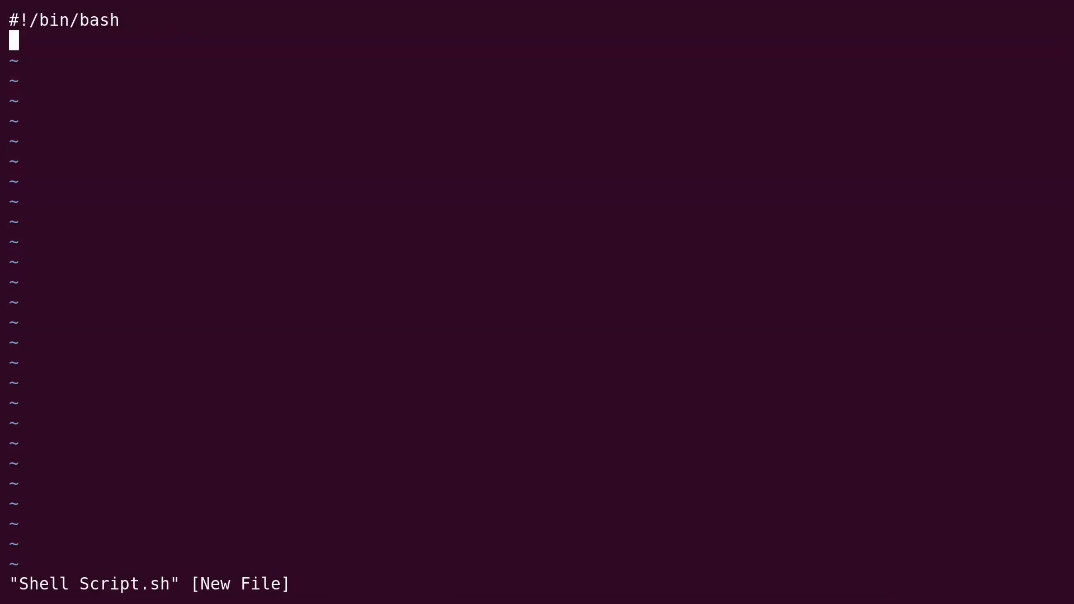
pyautogui.press('Escape')
pyautogui.write(':wq')
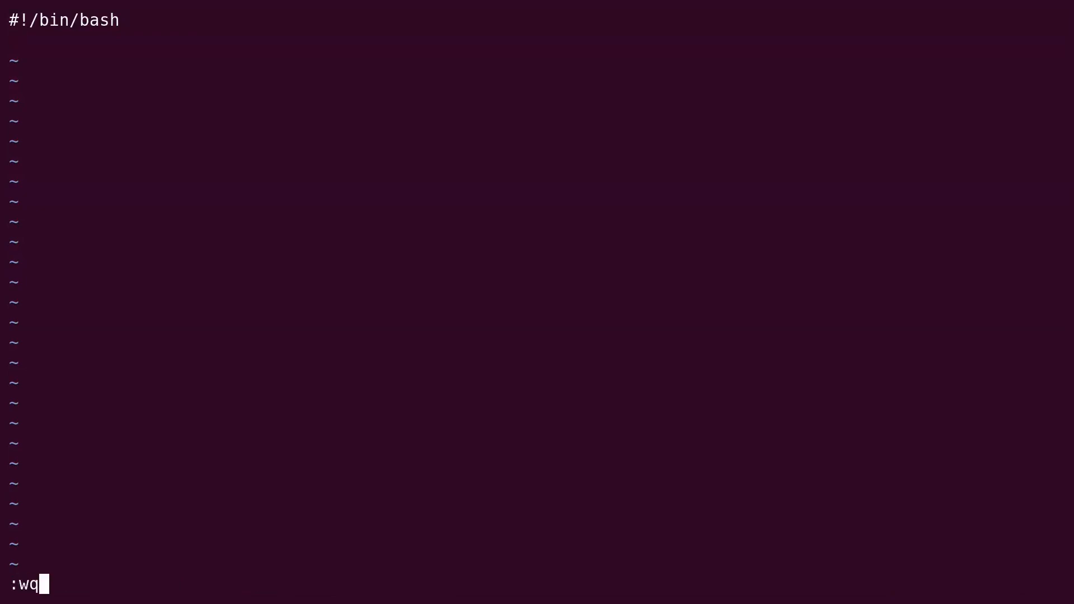
pyautogui.press('Return')
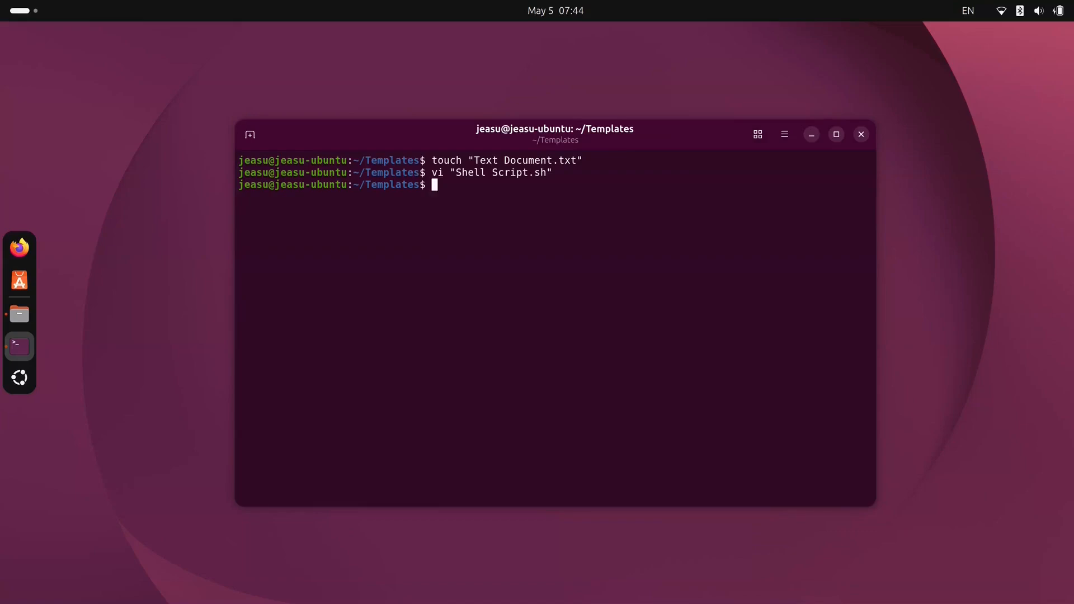
pyautogui.write('exit')
pyautogui.press('Return')
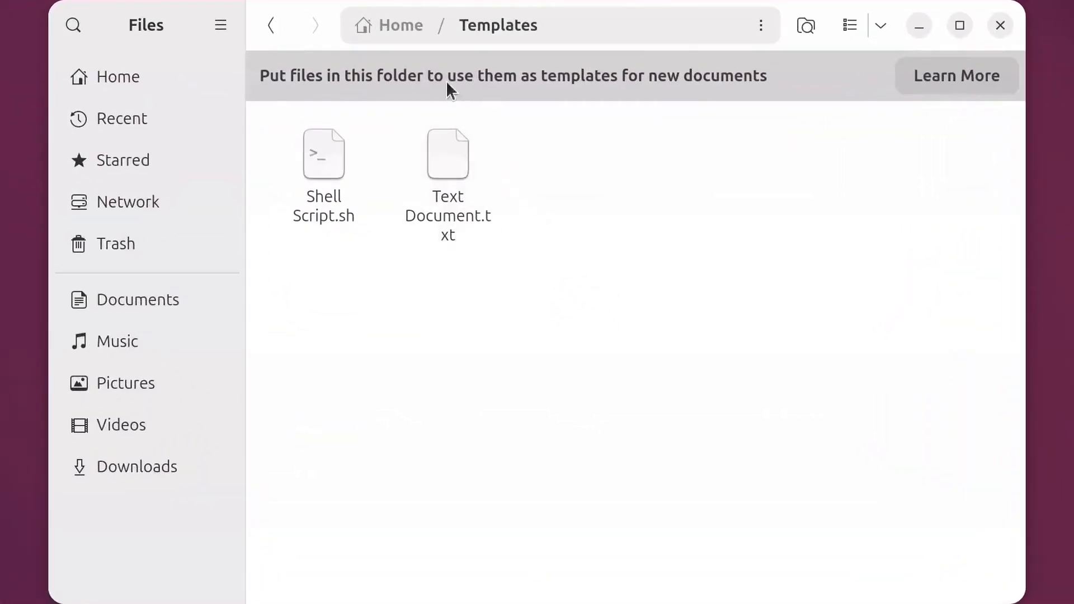
# Return to the Home folder and show the templates available for creating a new document there
pyautogui.click(394, 21)
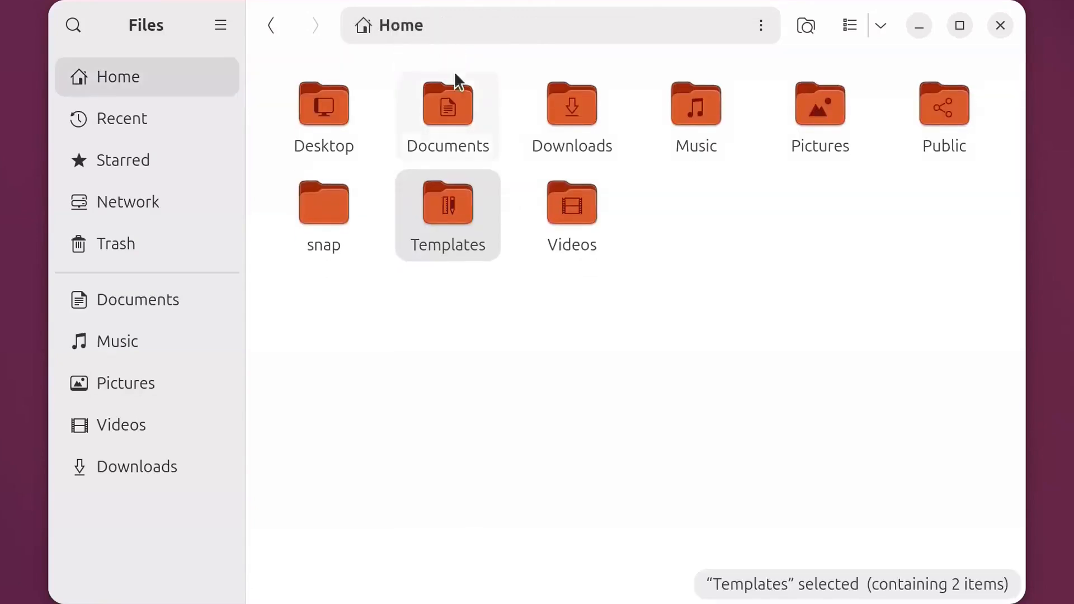
pyautogui.rightClick(678, 214)
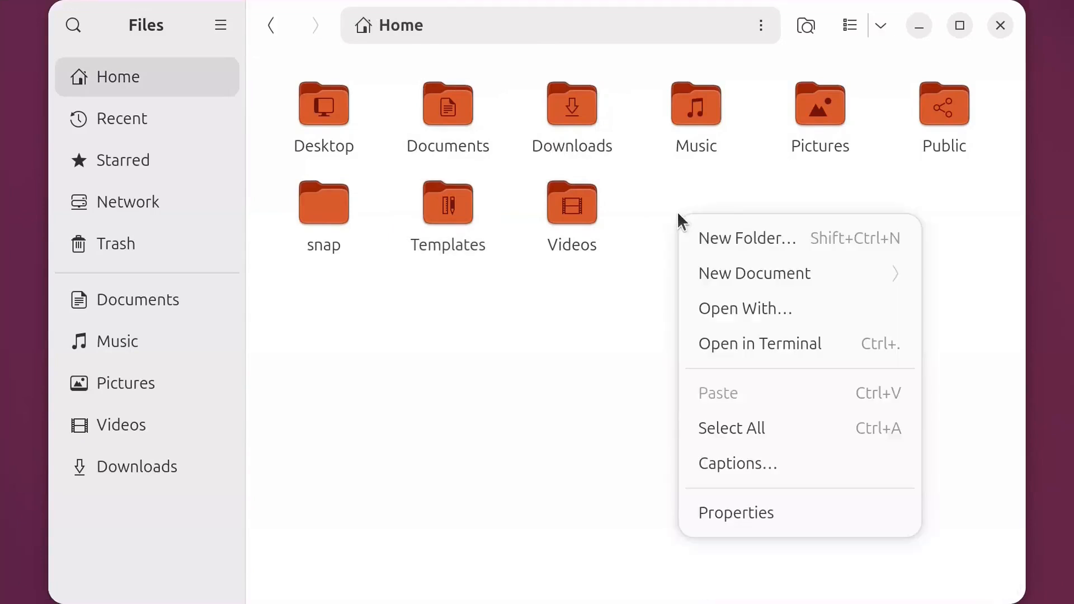
pyautogui.click(872, 273)
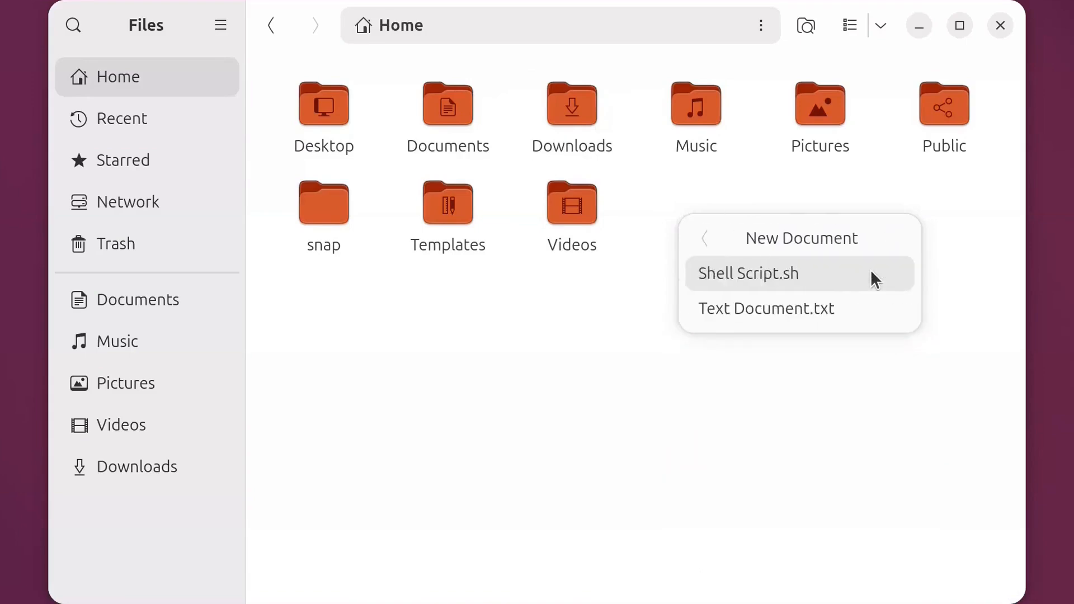